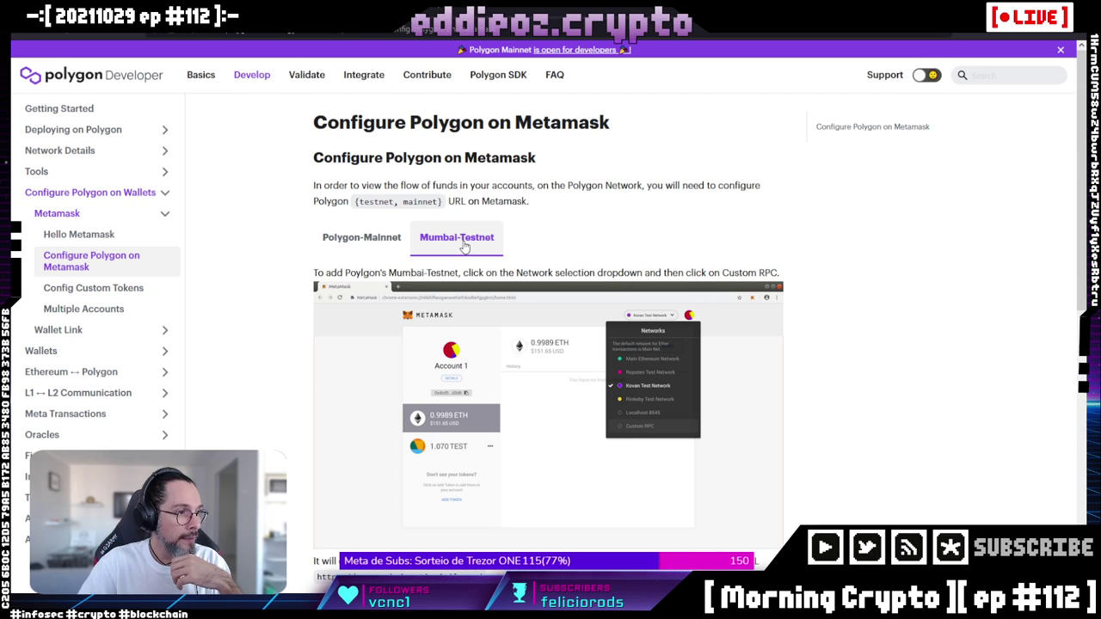
# Review the Mumbai-Testnet setup instructions and open the list of networks in MetaMask's settings
pyautogui.scroll(-5, 465, 246)
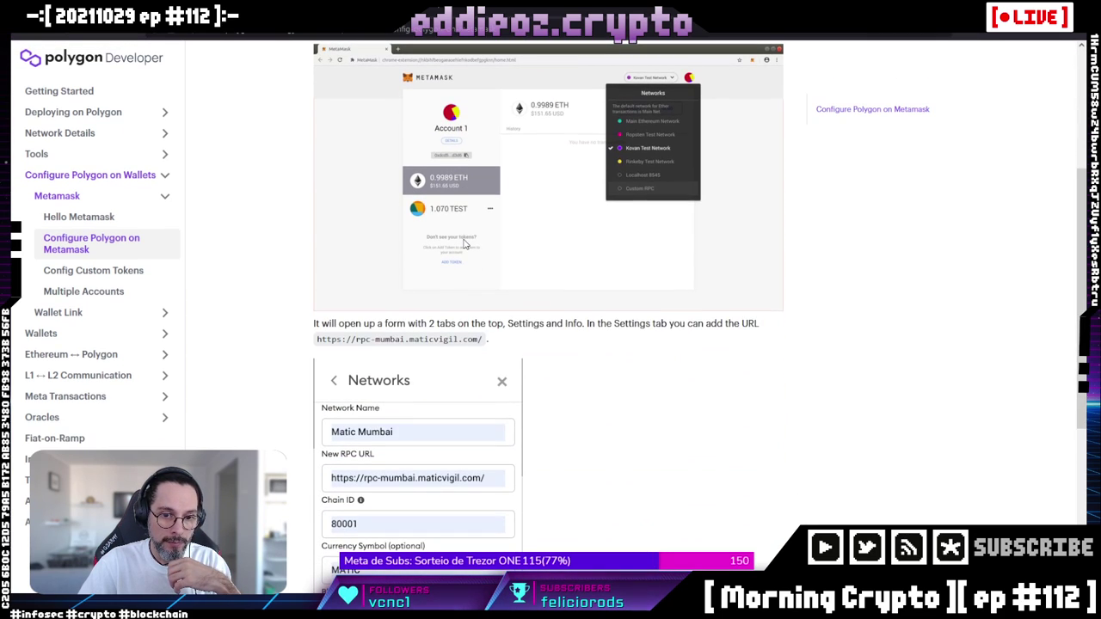
pyautogui.scroll(-1, 464, 245)
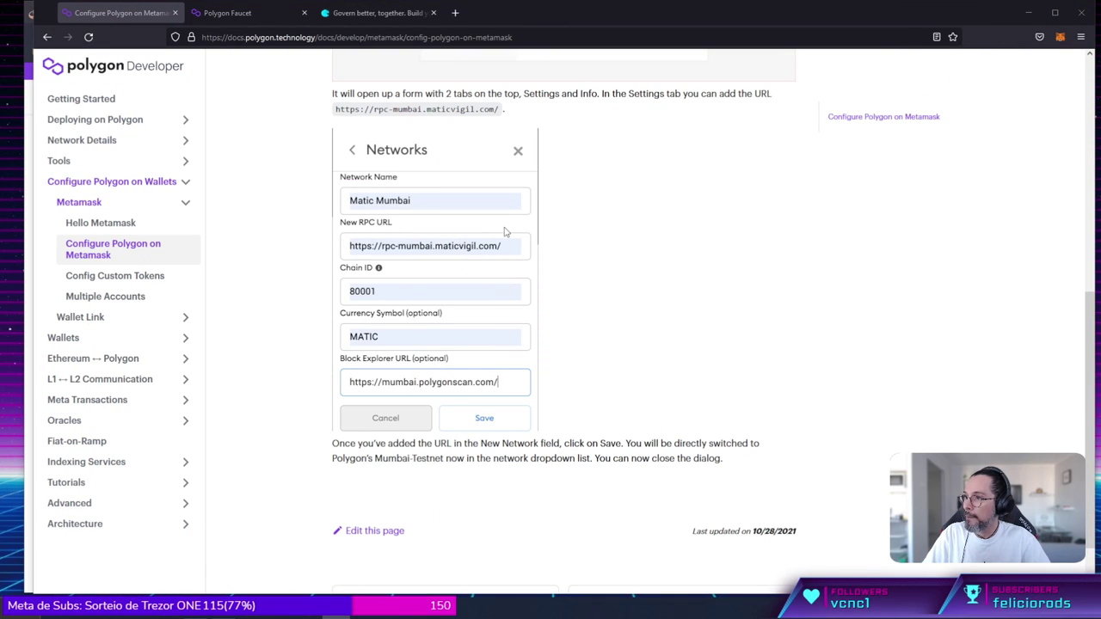
pyautogui.click(1061, 38)
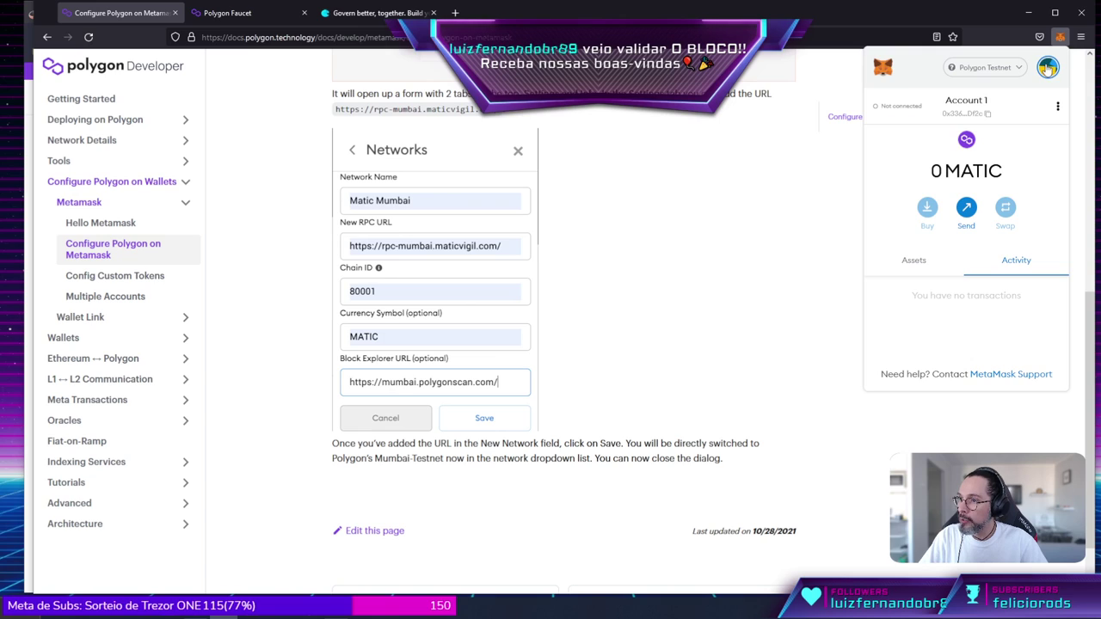
pyautogui.click(1049, 68)
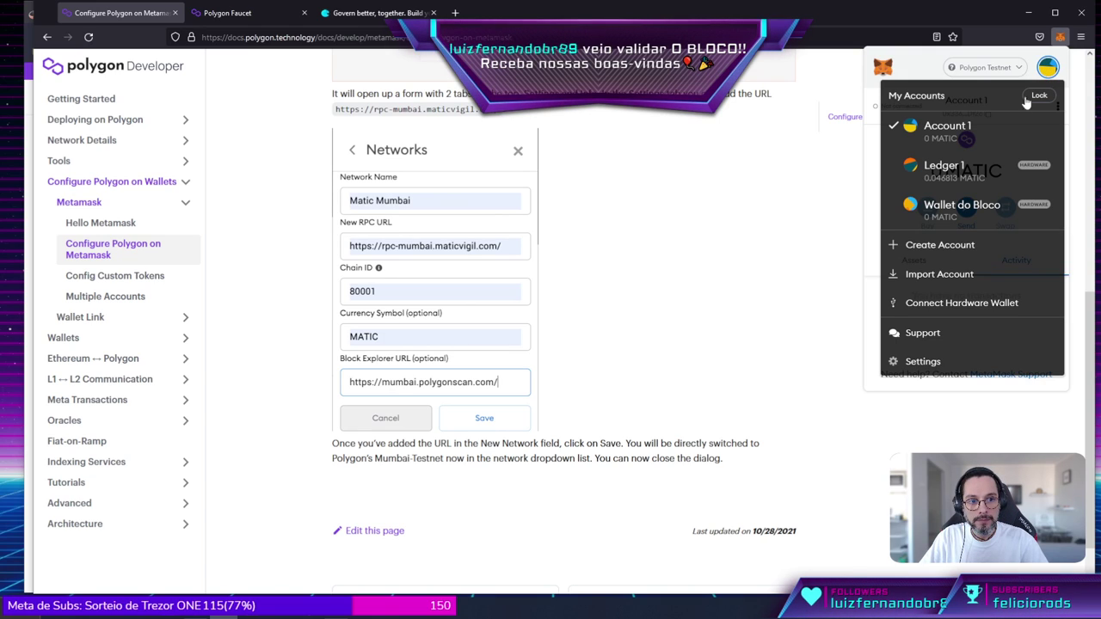
pyautogui.click(918, 362)
pyautogui.scroll(-3, 970, 232)
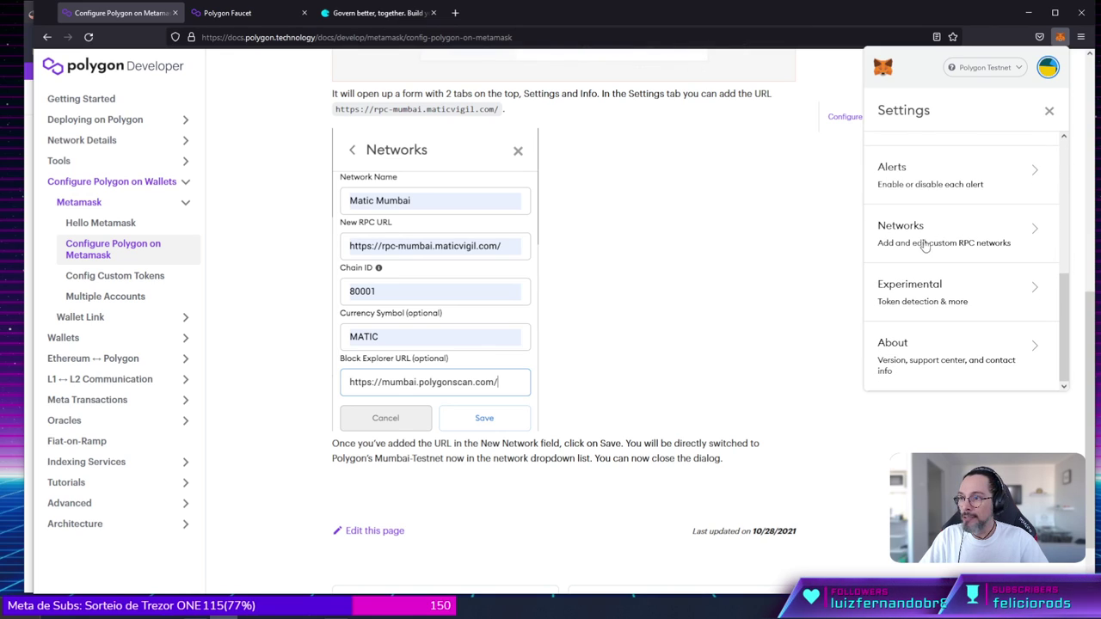
pyautogui.click(917, 244)
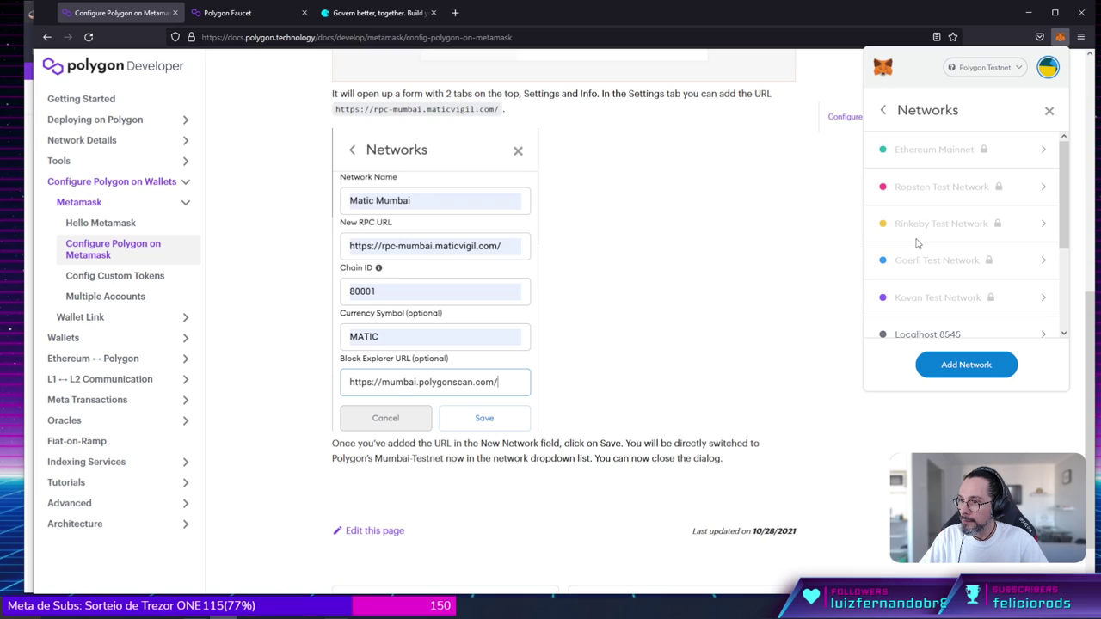
pyautogui.scroll(-3, 917, 243)
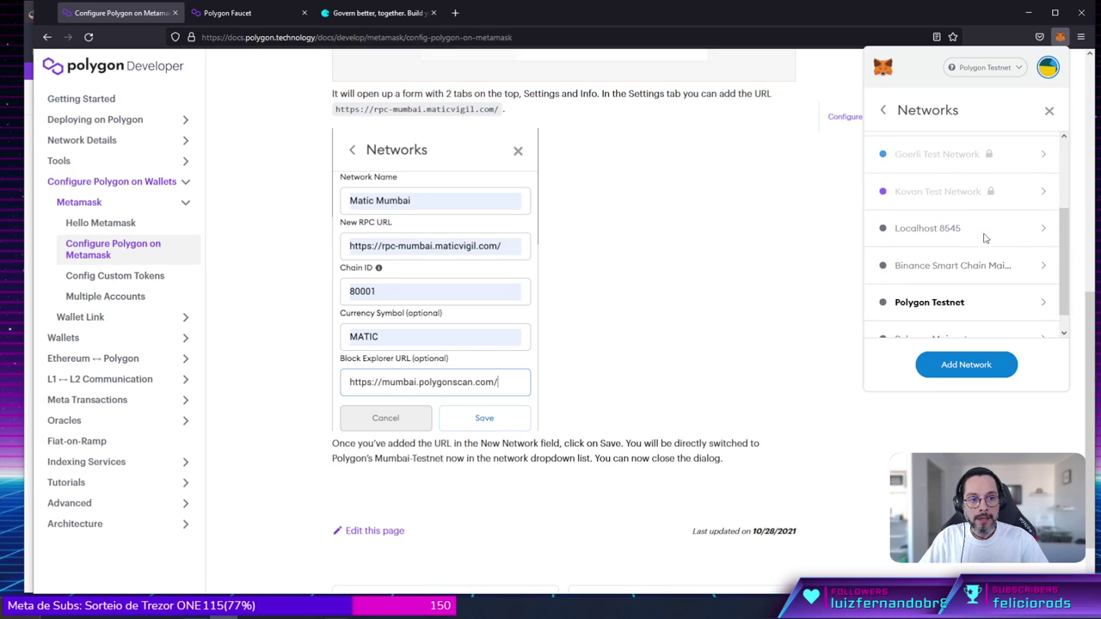
# Examine the blank form for adding a custom network in MetaMask and return to the network list
pyautogui.click(963, 370)
pyautogui.scroll(-2, 975, 361)
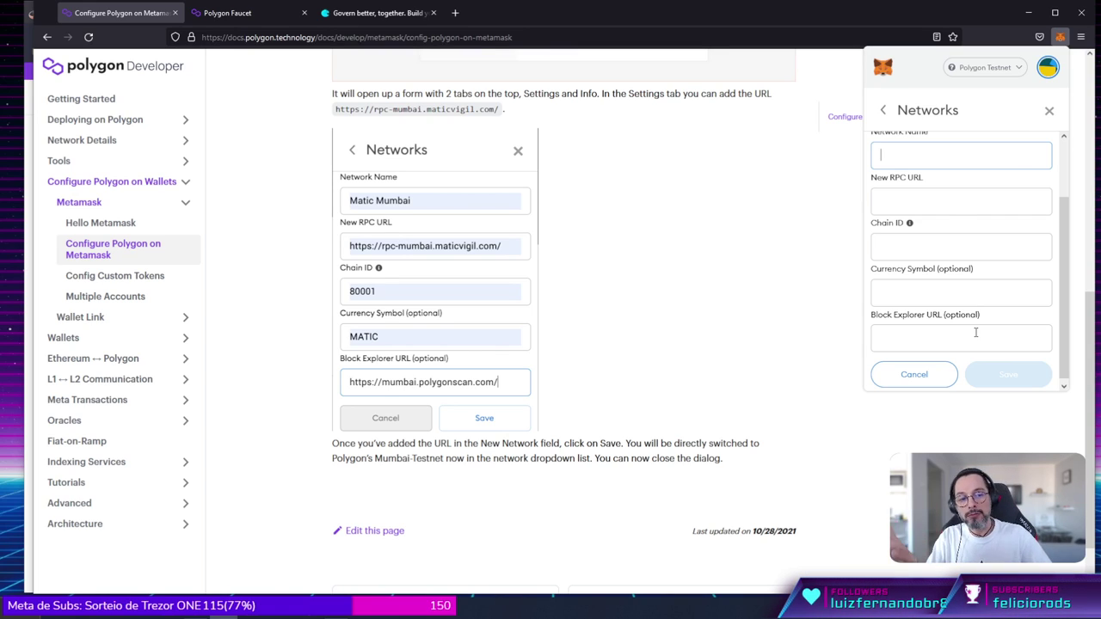
pyautogui.click(883, 112)
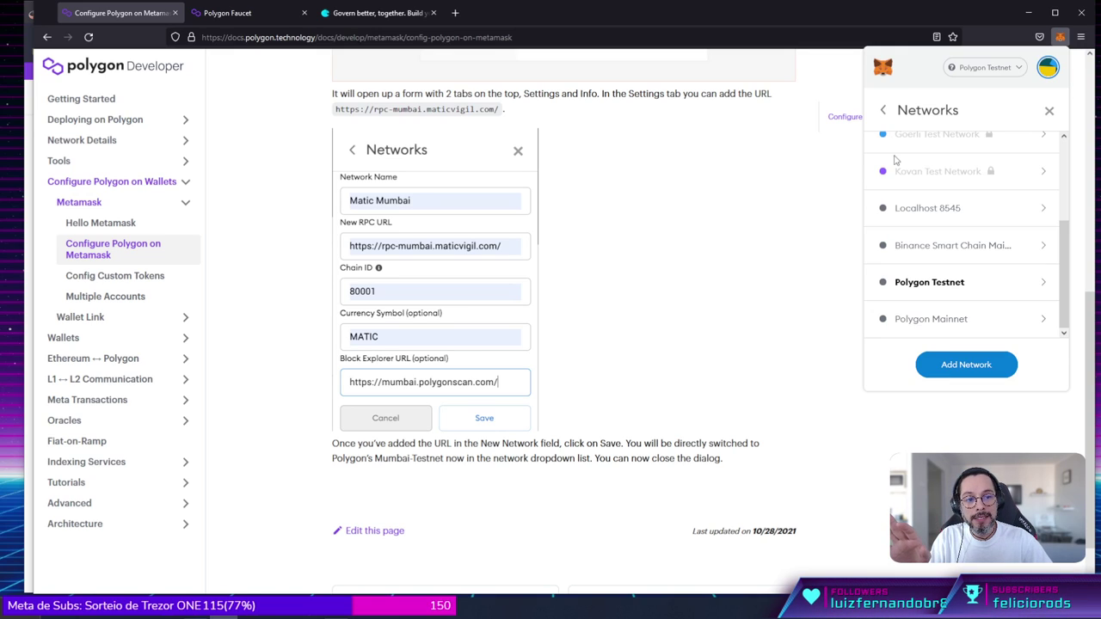
# Check the saved Polygon Testnet entry's RPC URL, chain ID, currency symbol and block explorer URL, and return to the network list
pyautogui.click(931, 286)
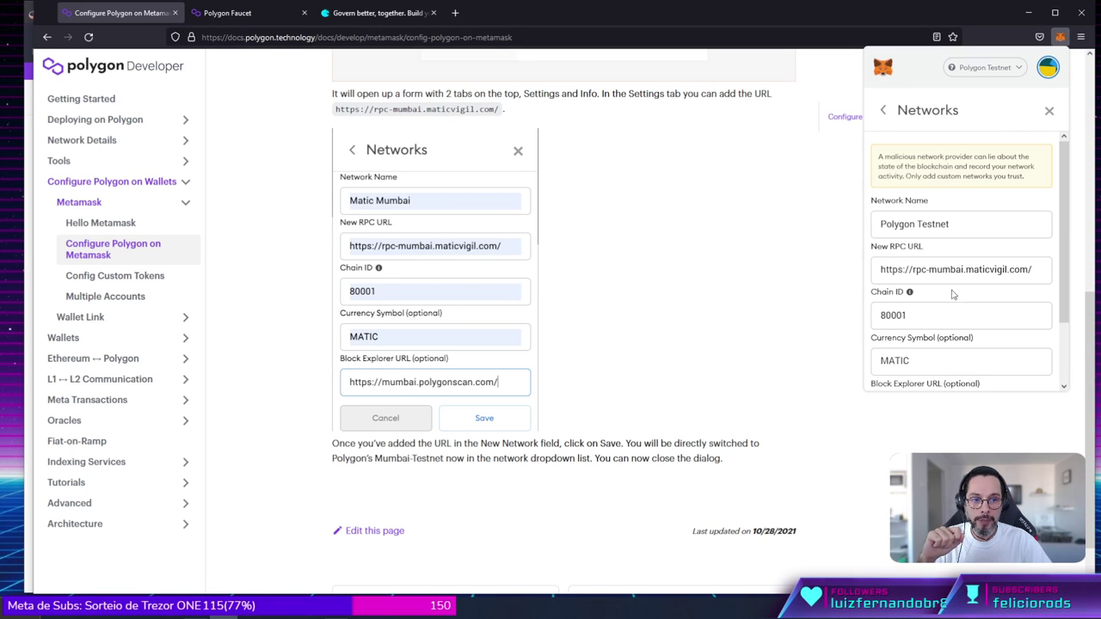
pyautogui.scroll(-2, 953, 295)
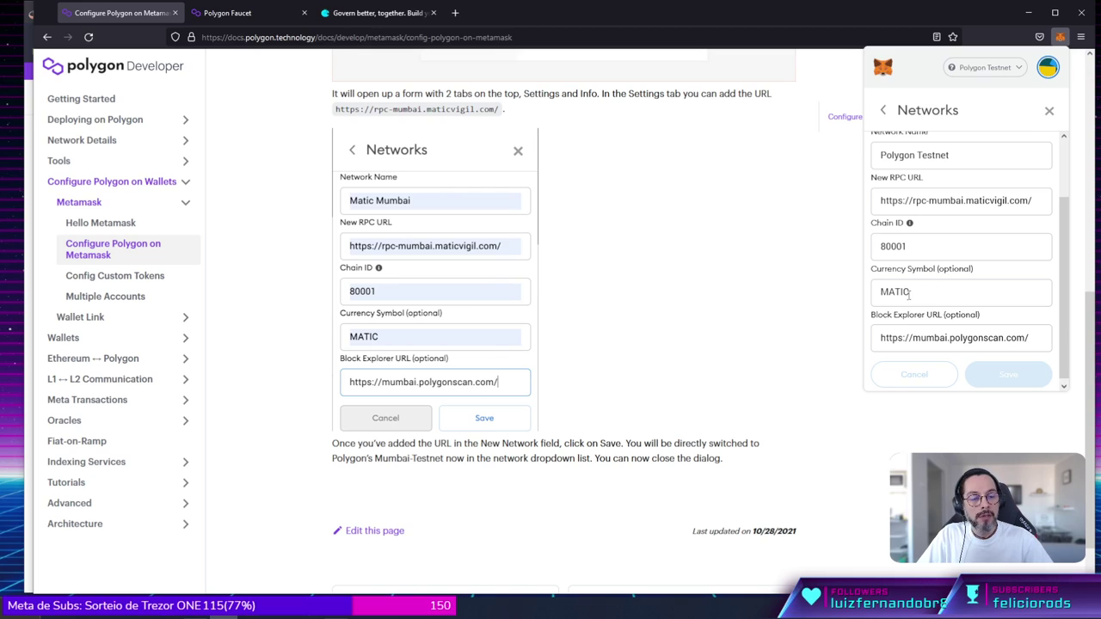
pyautogui.scroll(-1, 922, 299)
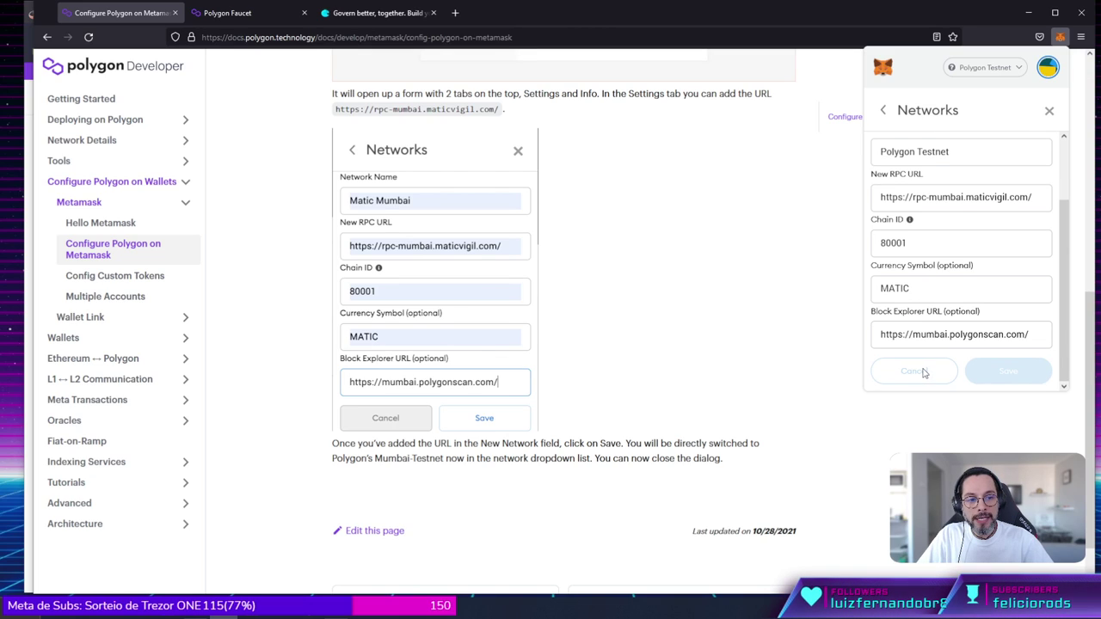
pyautogui.click(886, 113)
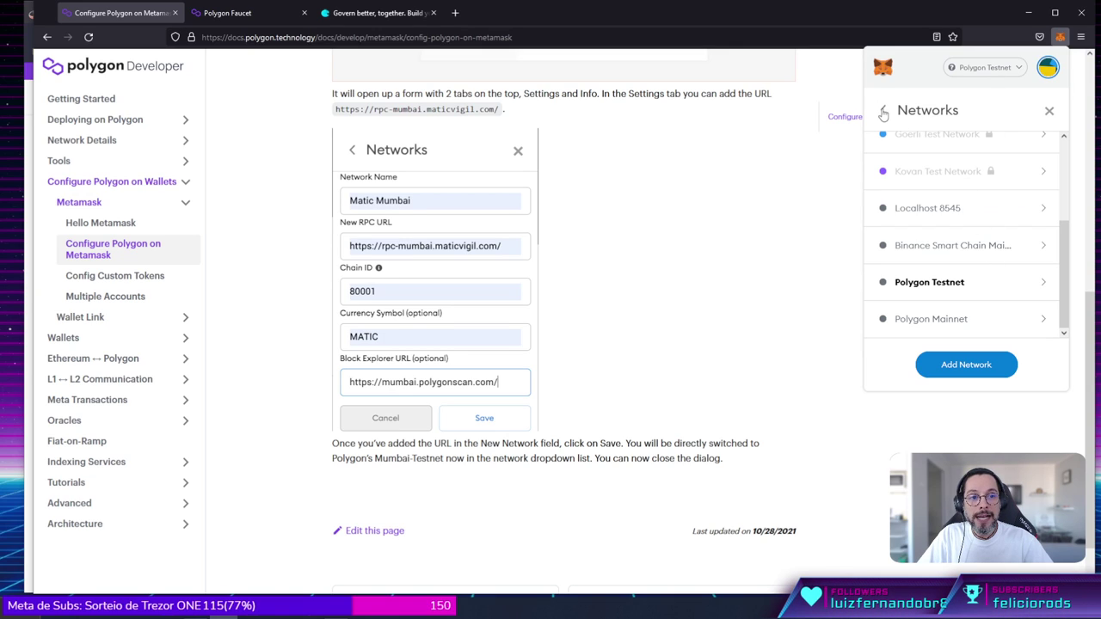
# Compare the saved Polygon Mainnet entry in MetaMask with the Polygon-Mainnet values in the documentation
pyautogui.click(941, 319)
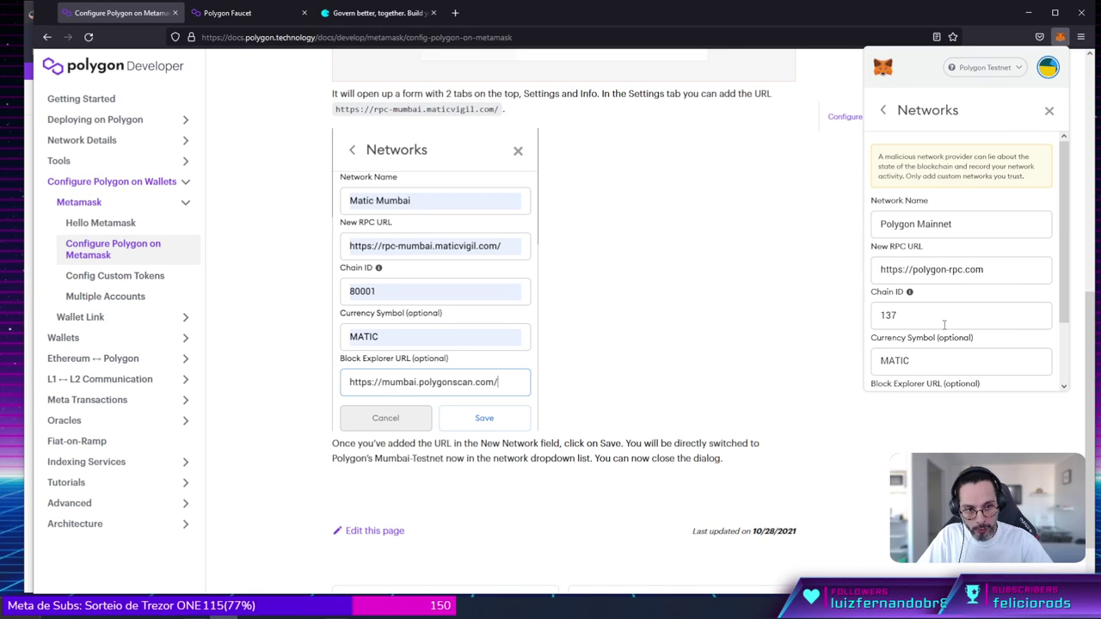
pyautogui.scroll(4, 560, 207)
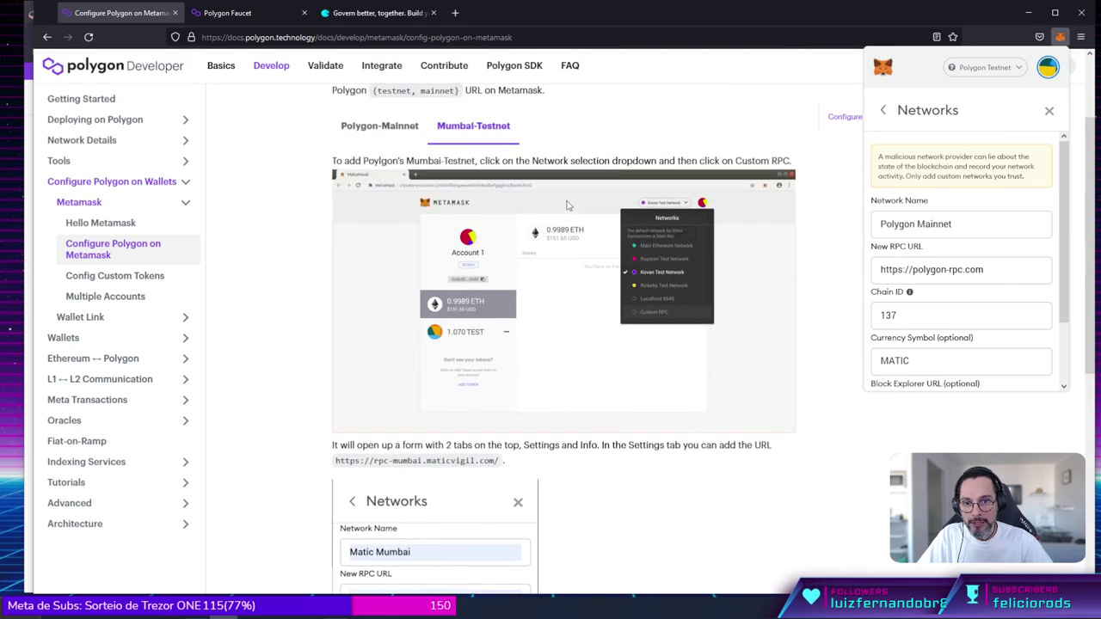
pyautogui.click(391, 122)
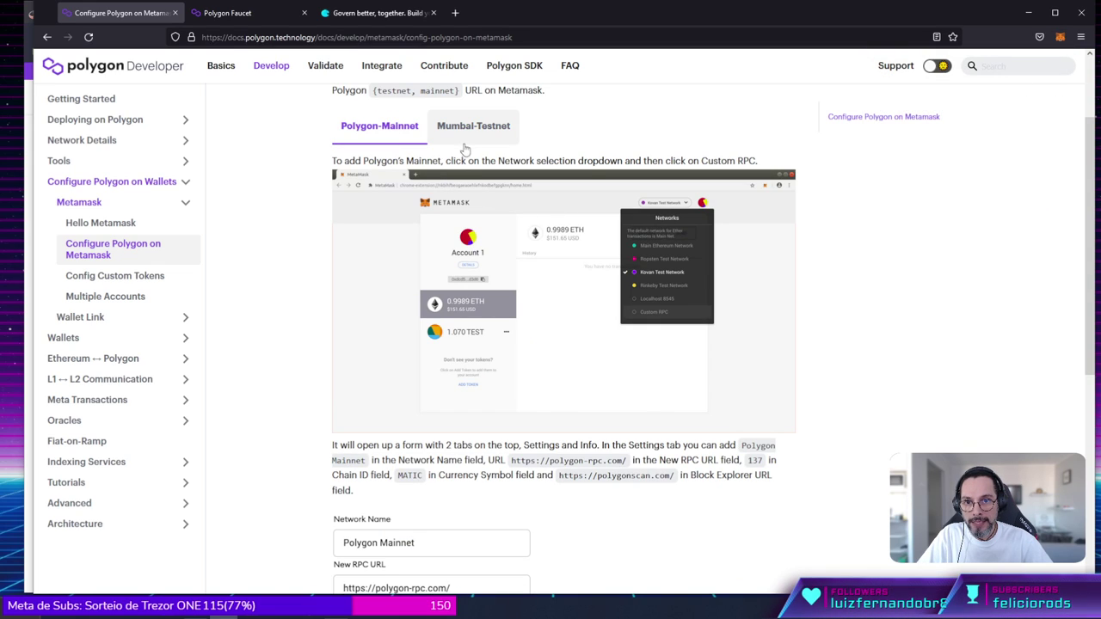
pyautogui.scroll(-3, 594, 365)
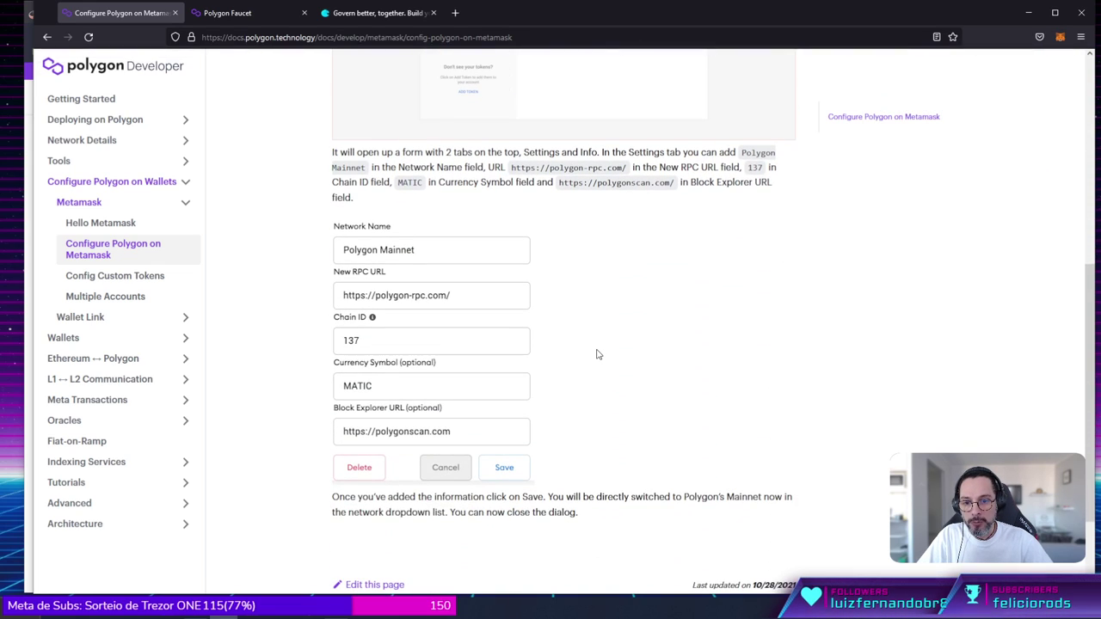
# Show the Mumbai-Testnet instructions in the documentation again and select the page's web address
pyautogui.scroll(4, 595, 352)
pyautogui.click(474, 126)
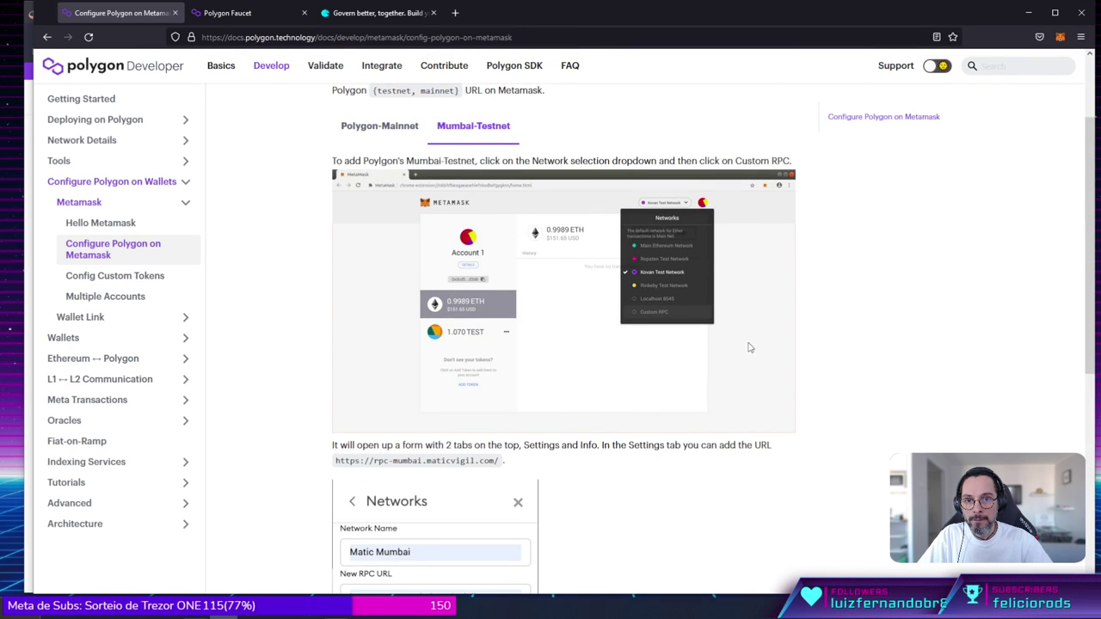
pyautogui.scroll(-3, 750, 342)
pyautogui.scroll(1, 594, 241)
pyautogui.scroll(1, 593, 242)
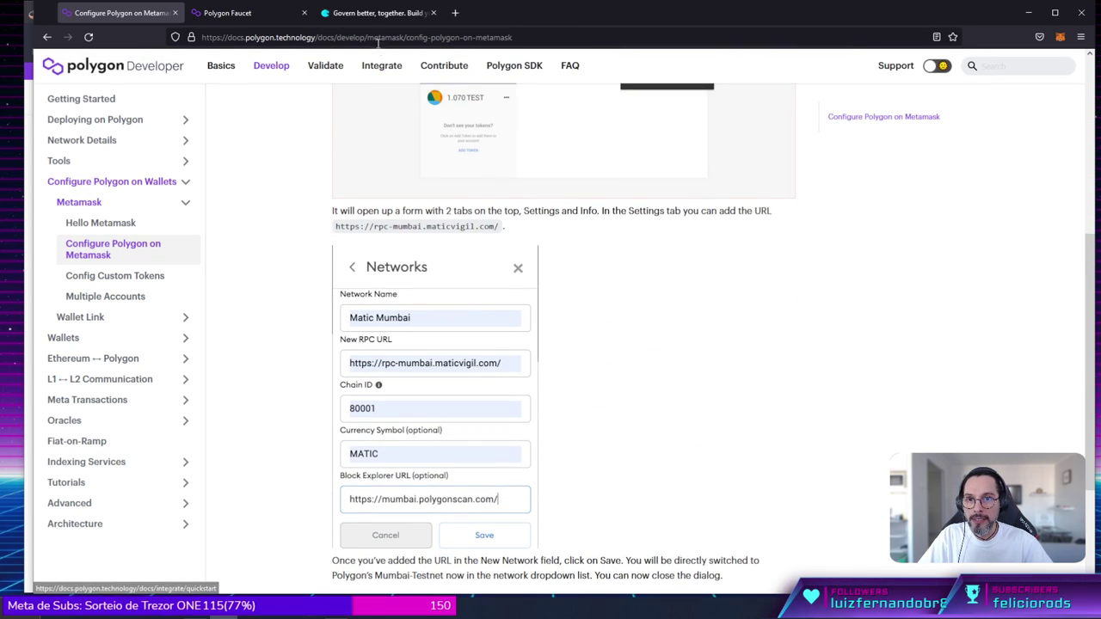
pyautogui.hotkey('ctrl', 'l')
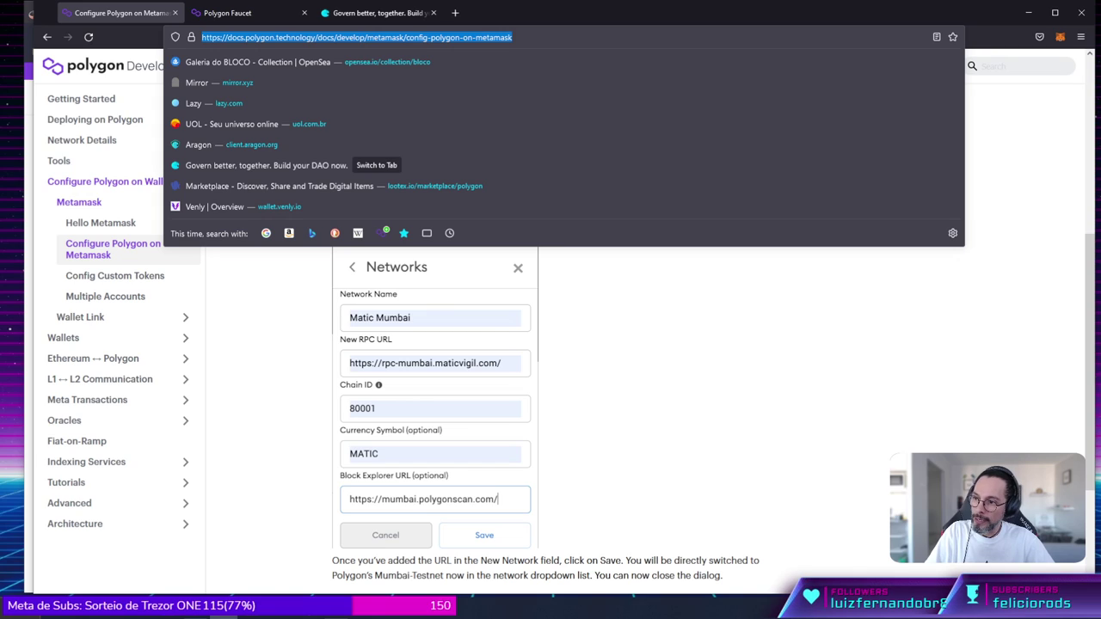
pyautogui.hotkey('alt', 'Tab')
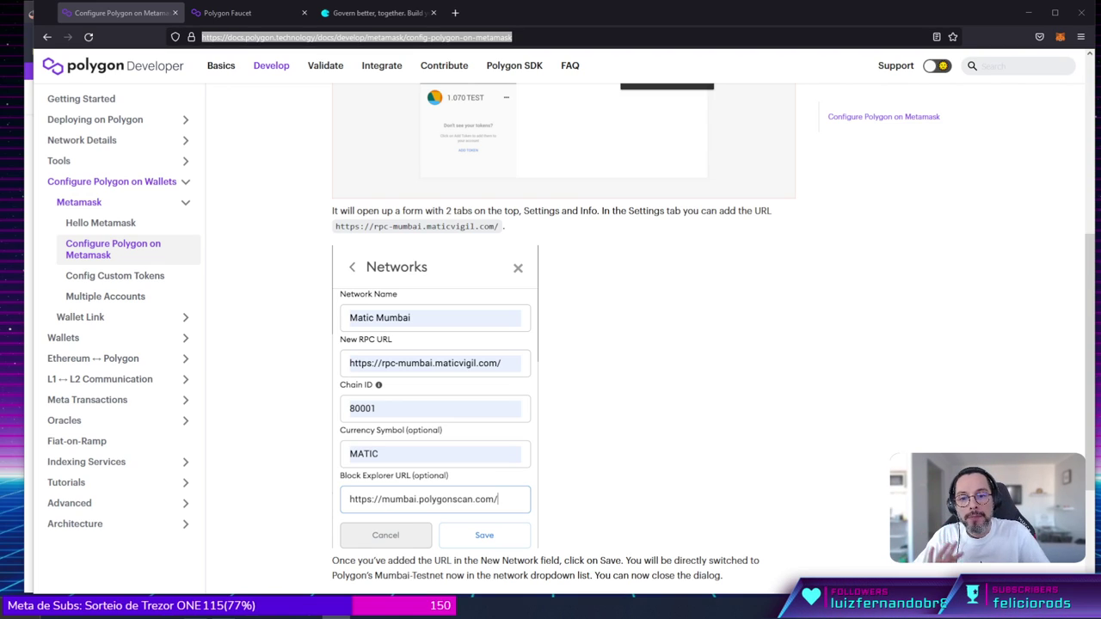
# Choose Polygon Testnet as the active network in MetaMask and close the wallet
pyautogui.click(755, 285)
pyautogui.click(1060, 37)
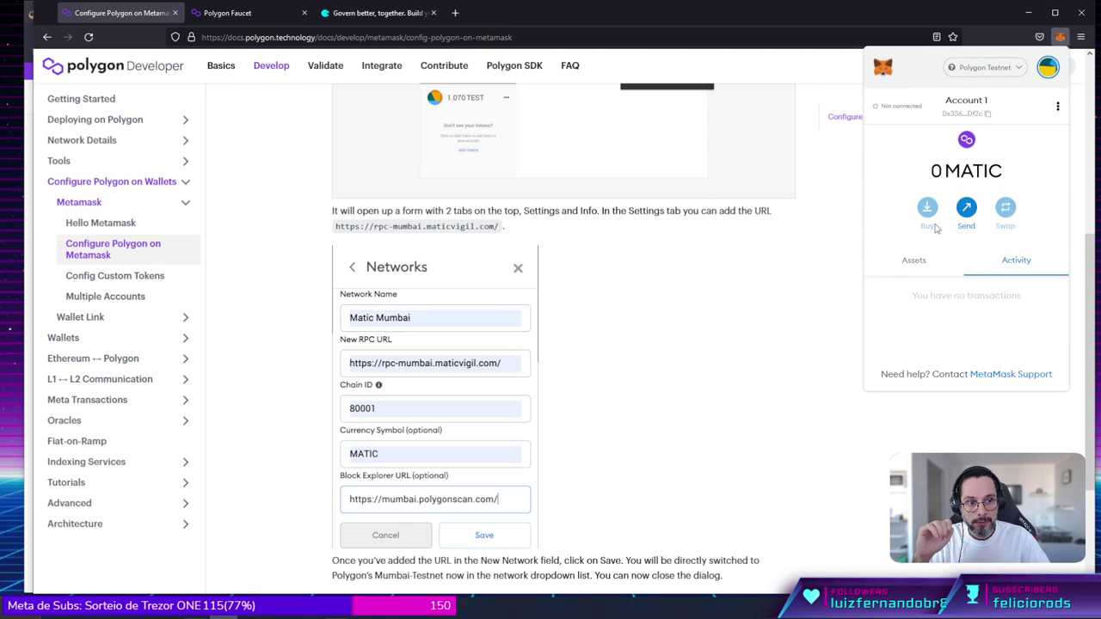
pyautogui.click(991, 68)
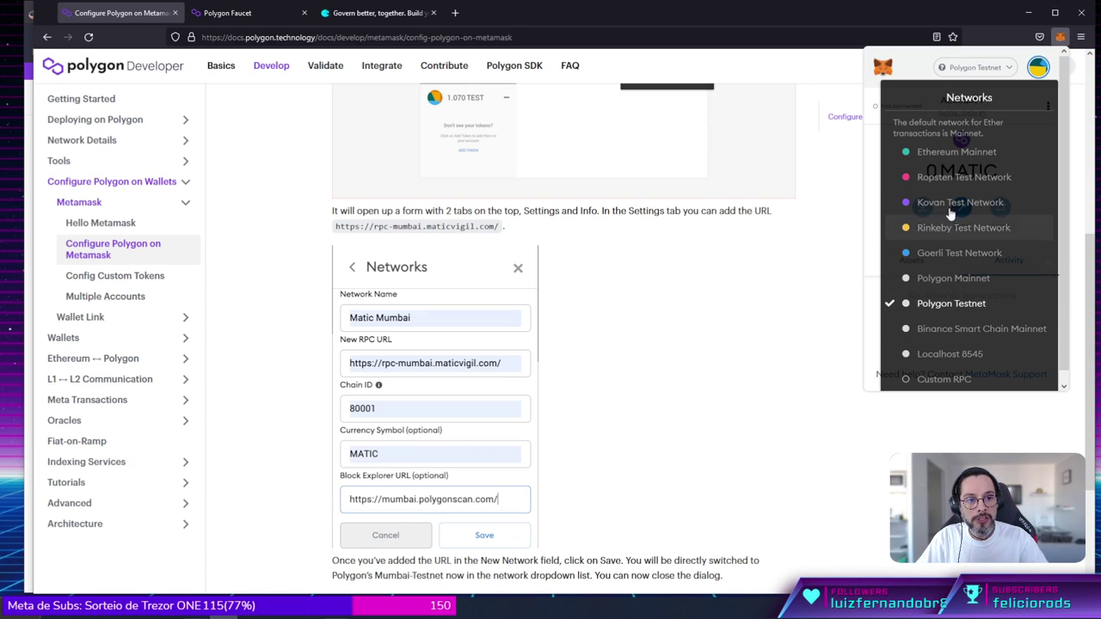
pyautogui.click(961, 314)
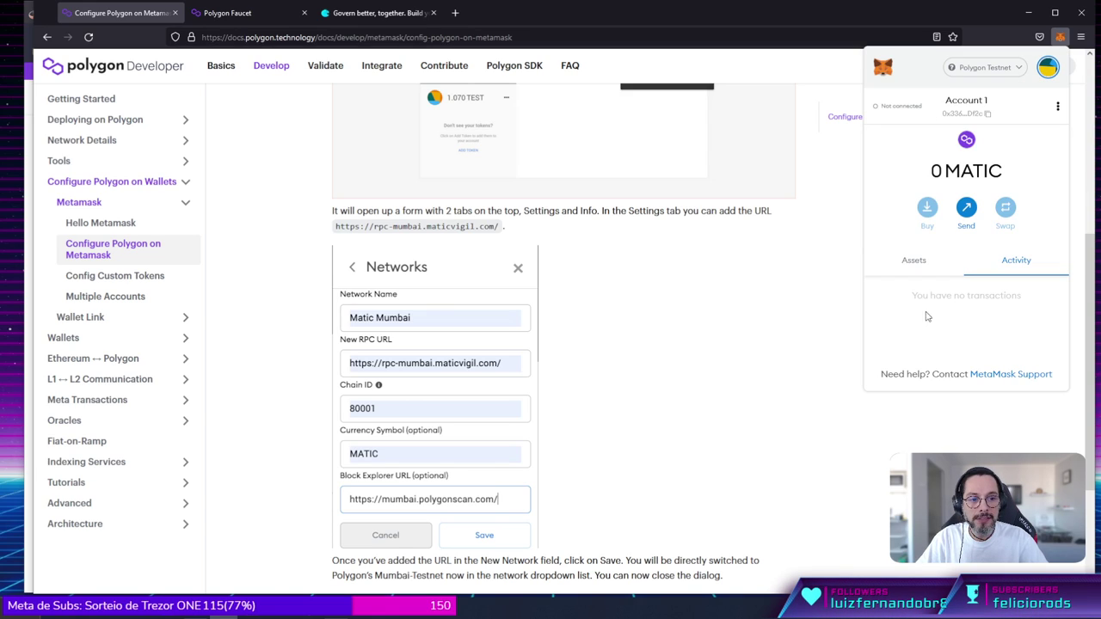
pyautogui.click(781, 317)
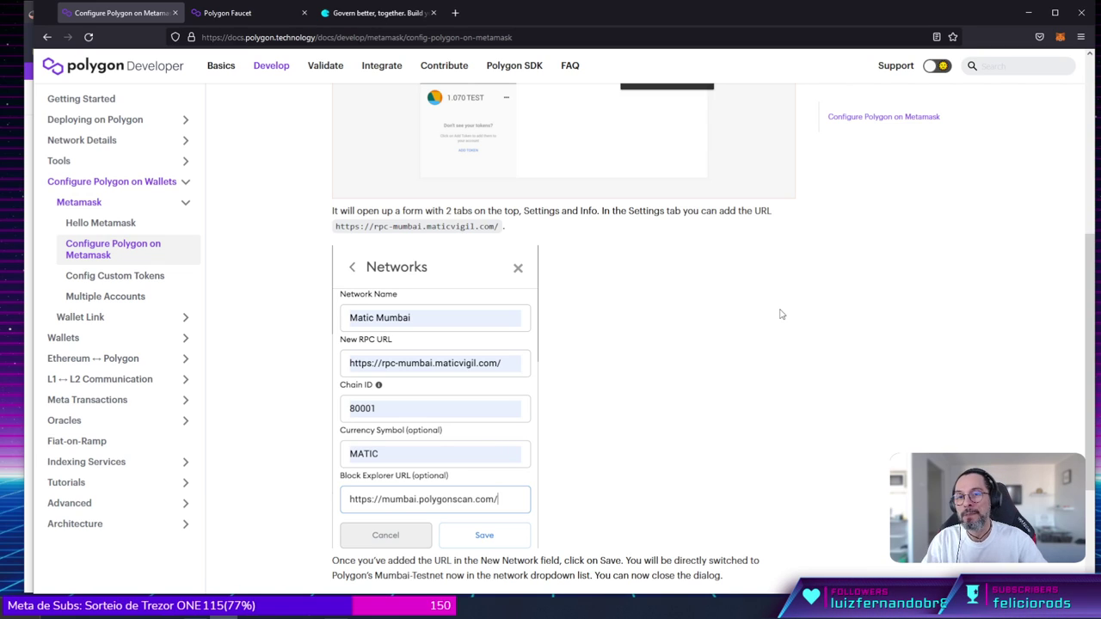
# Switch to the Polygon Faucet page and copy the wallet address of Account 1 from MetaMask
pyautogui.click(245, 13)
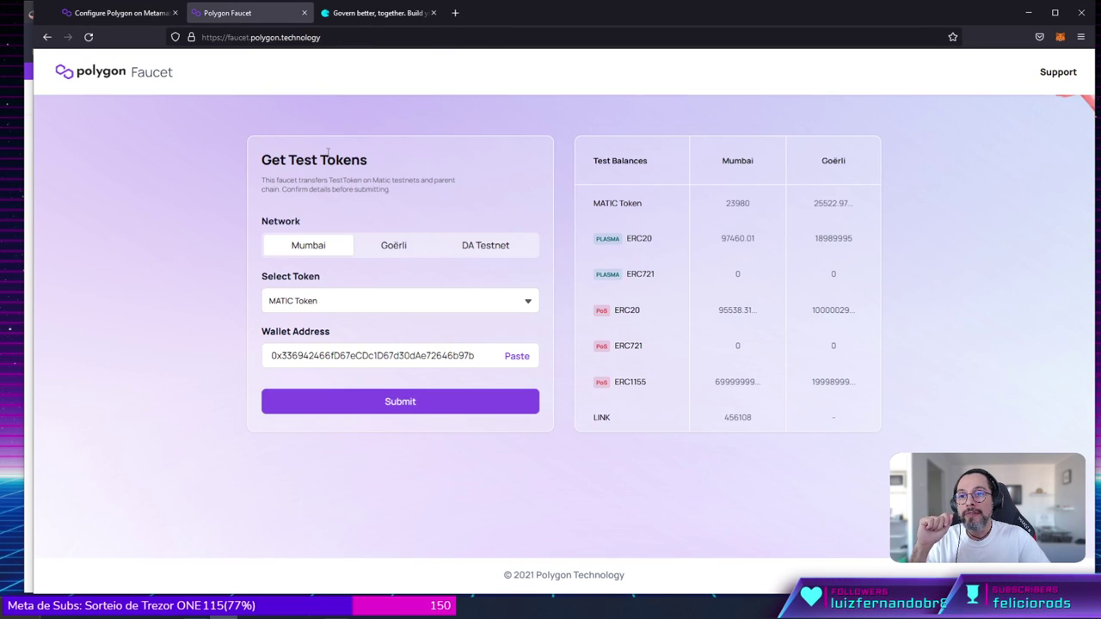
pyautogui.click(340, 36)
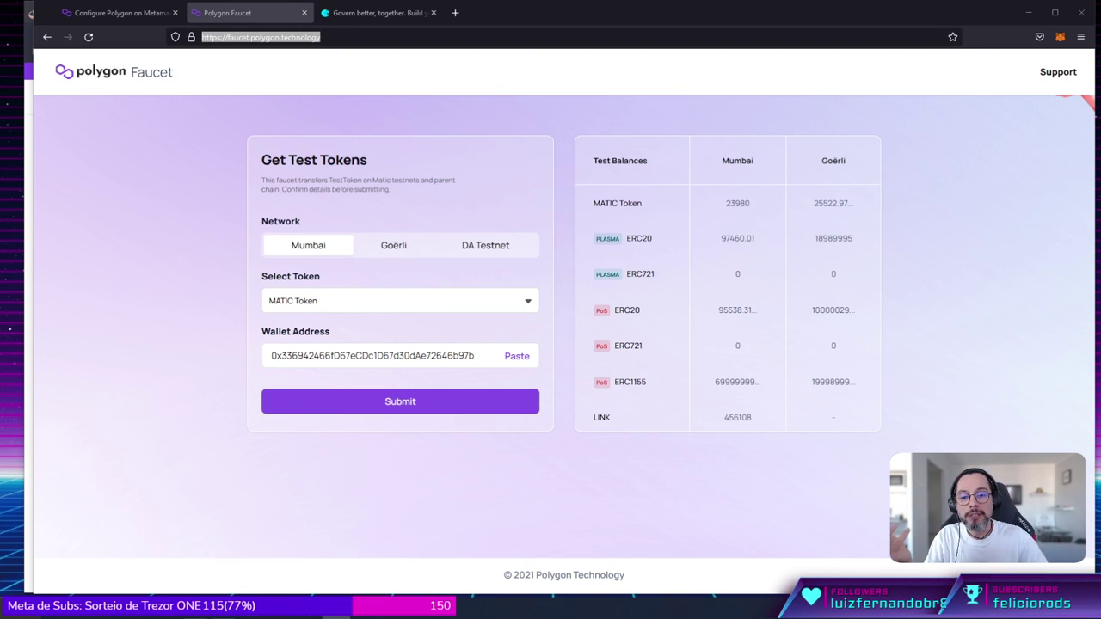
pyautogui.click(1060, 37)
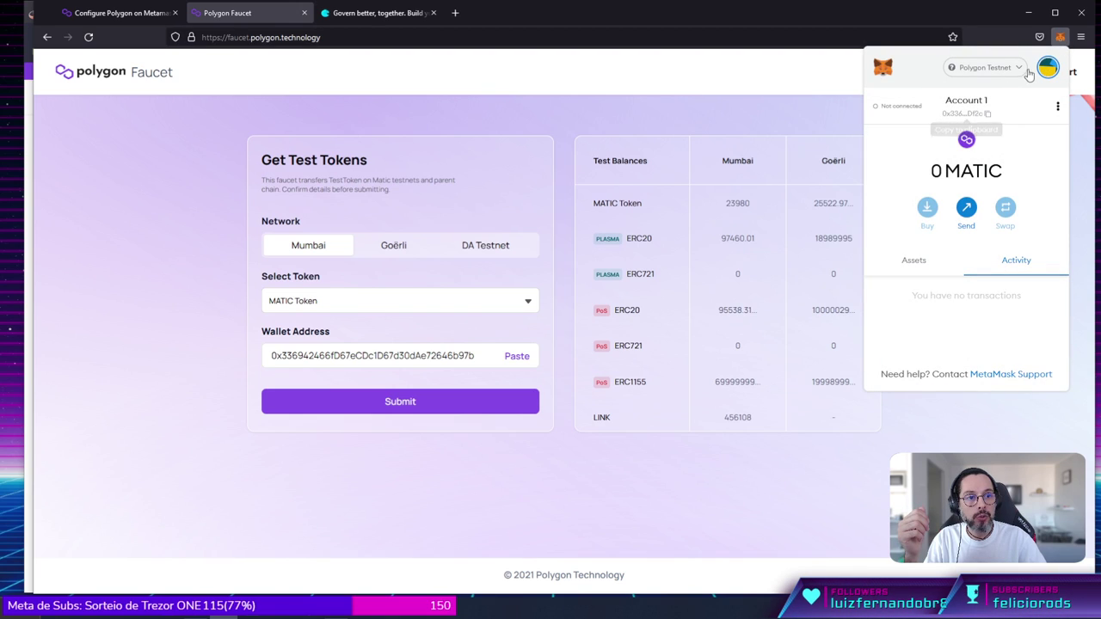
pyautogui.click(1047, 71)
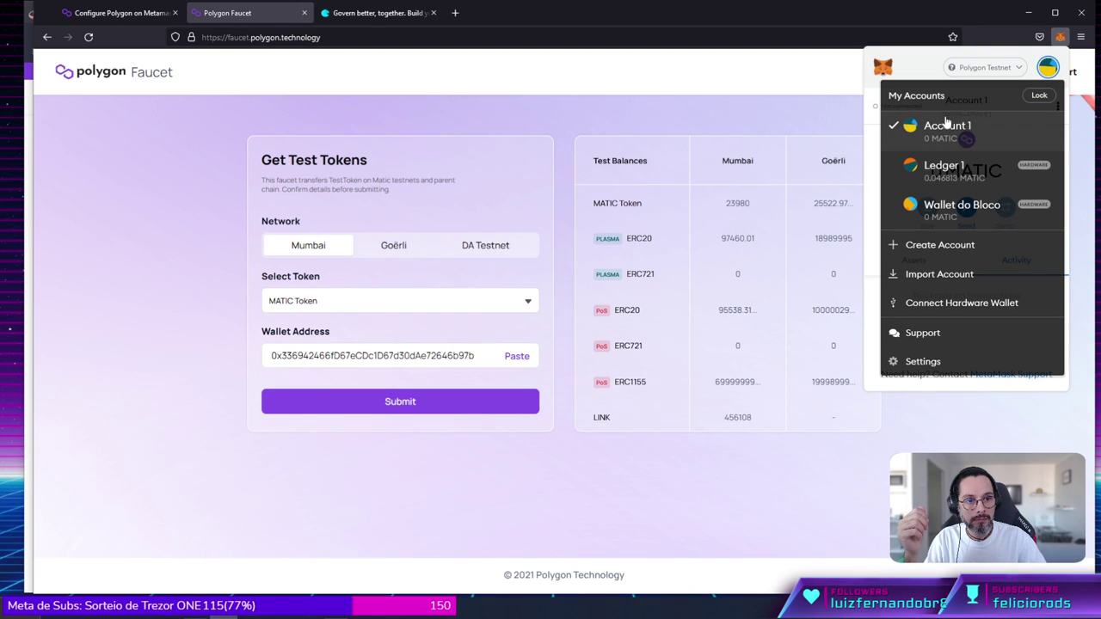
pyautogui.click(946, 125)
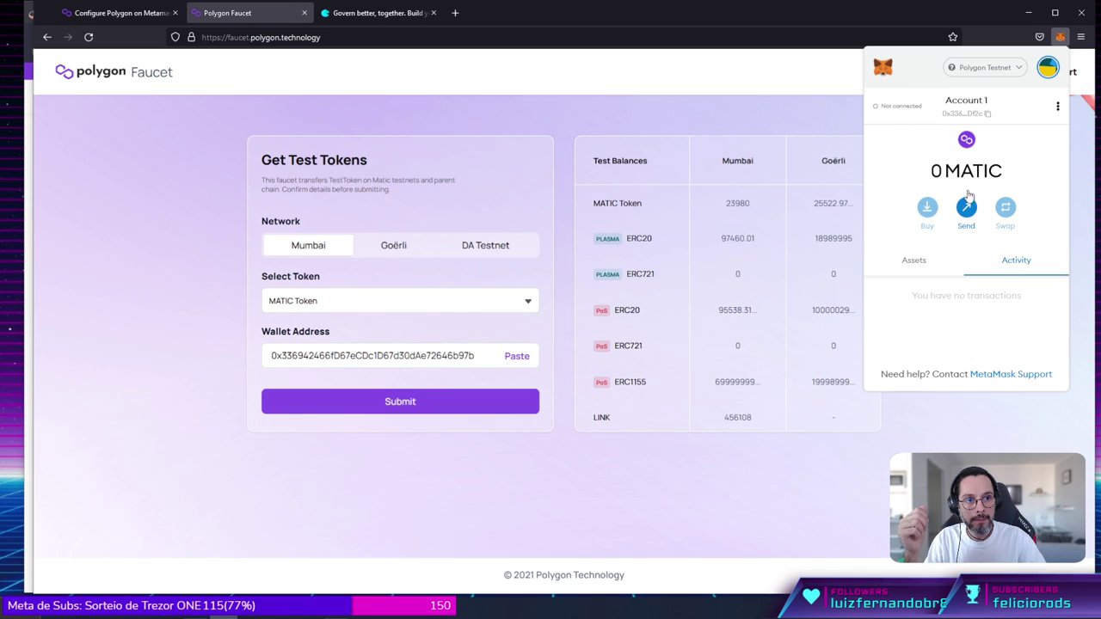
pyautogui.click(968, 114)
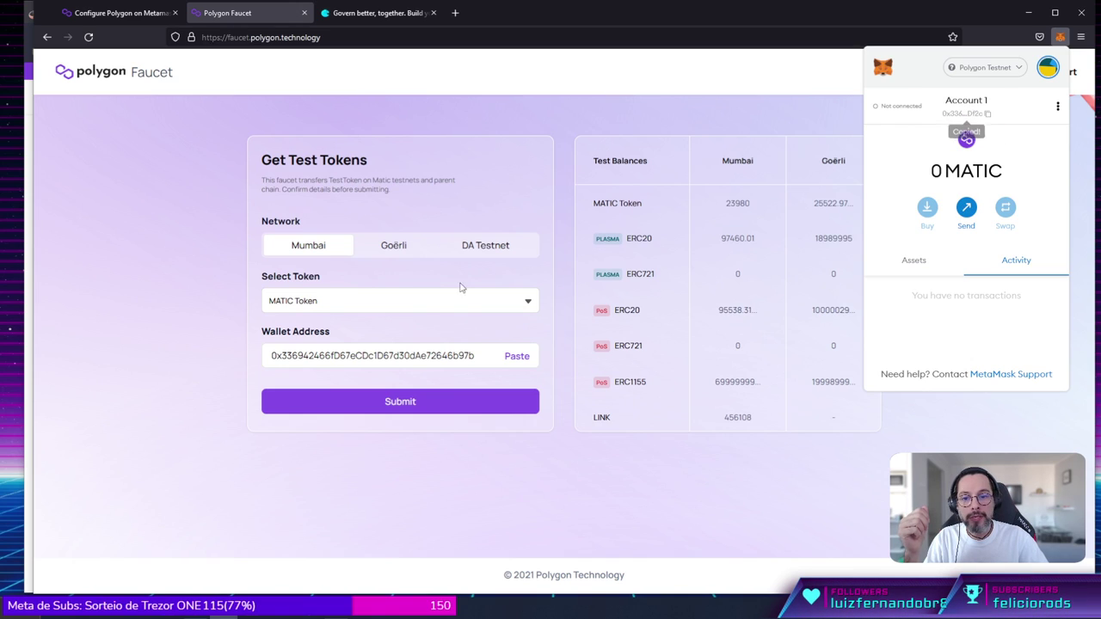
# Replace the faucet's wallet address with the copied one, and submit and confirm the request for 1 MATIC Token on Mumbai
pyautogui.doubleClick(374, 352)
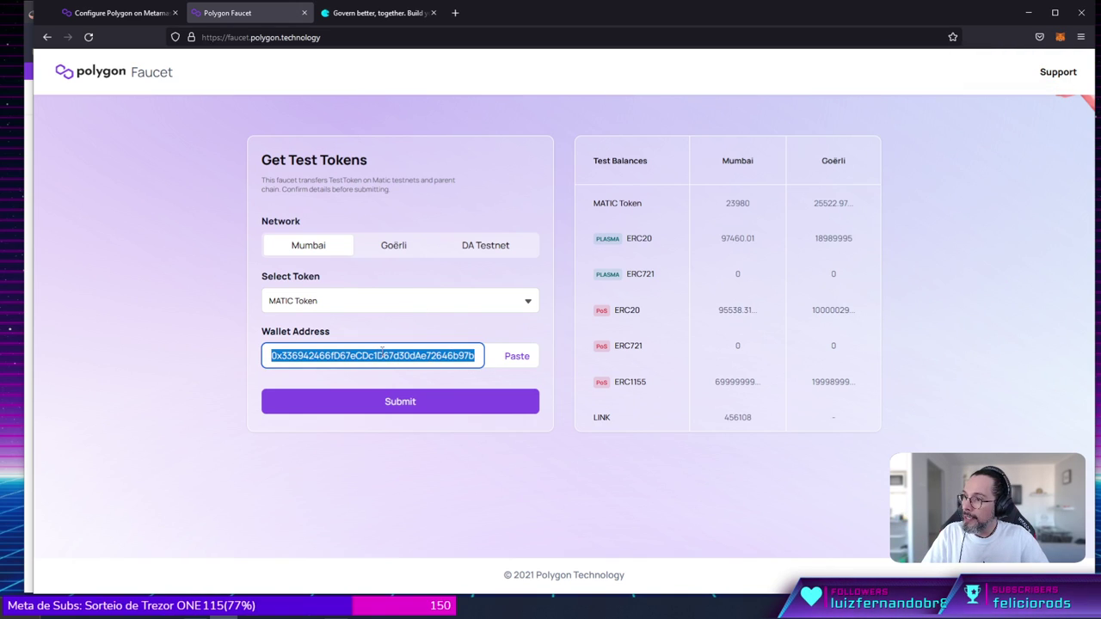
pyautogui.hotkey('ctrl', 'v')
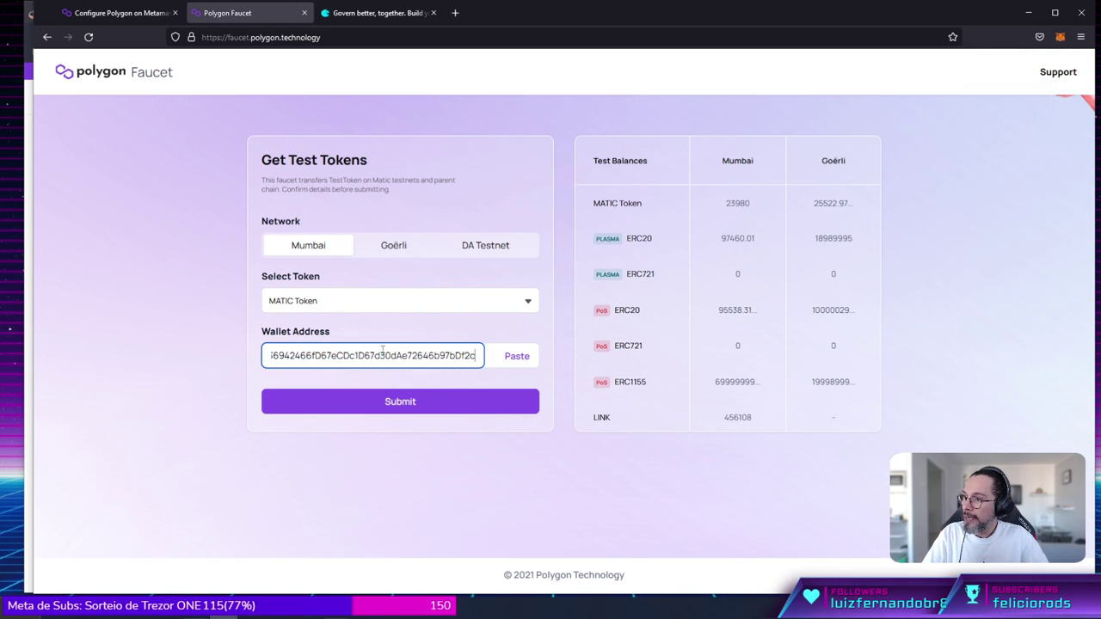
pyautogui.click(417, 405)
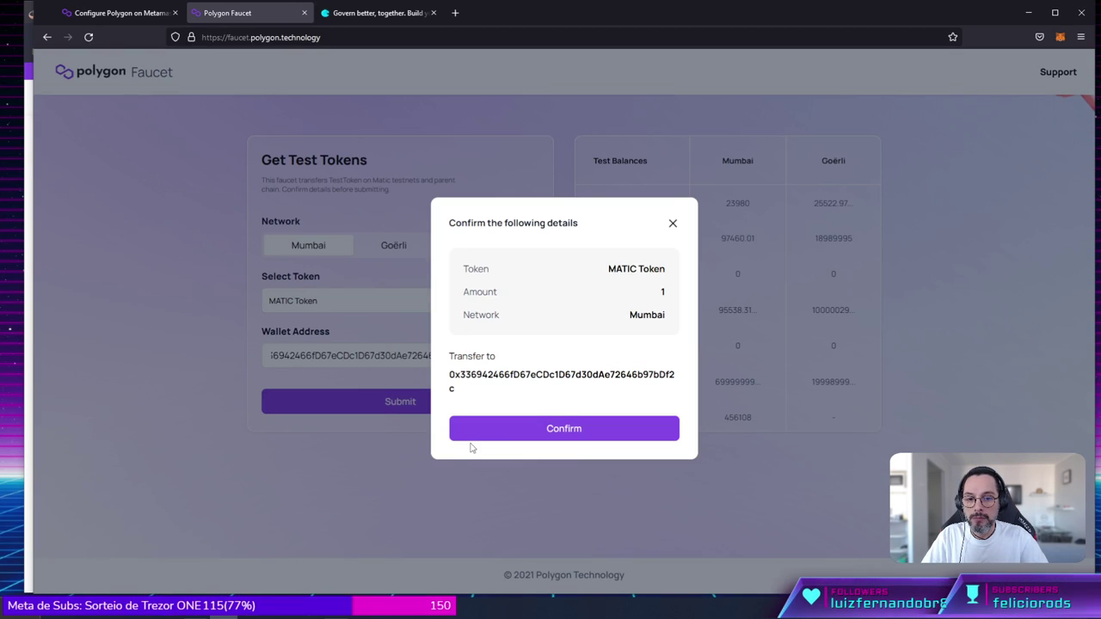
pyautogui.click(558, 435)
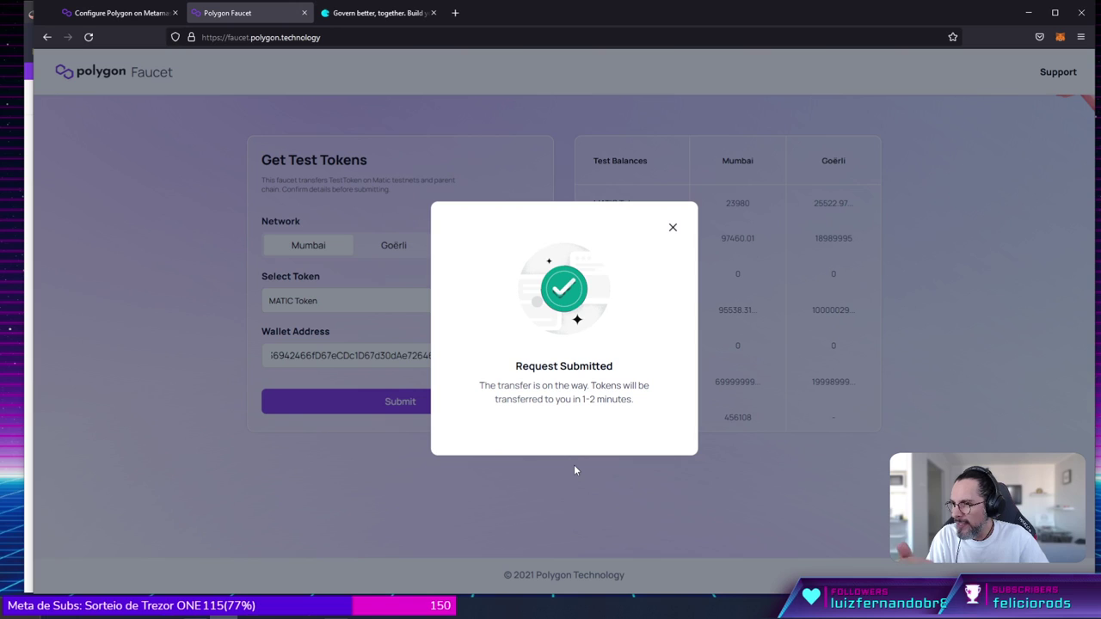
# Dismiss the faucet's submission notice and check Account 1's MATIC balance in MetaMask
pyautogui.click(673, 229)
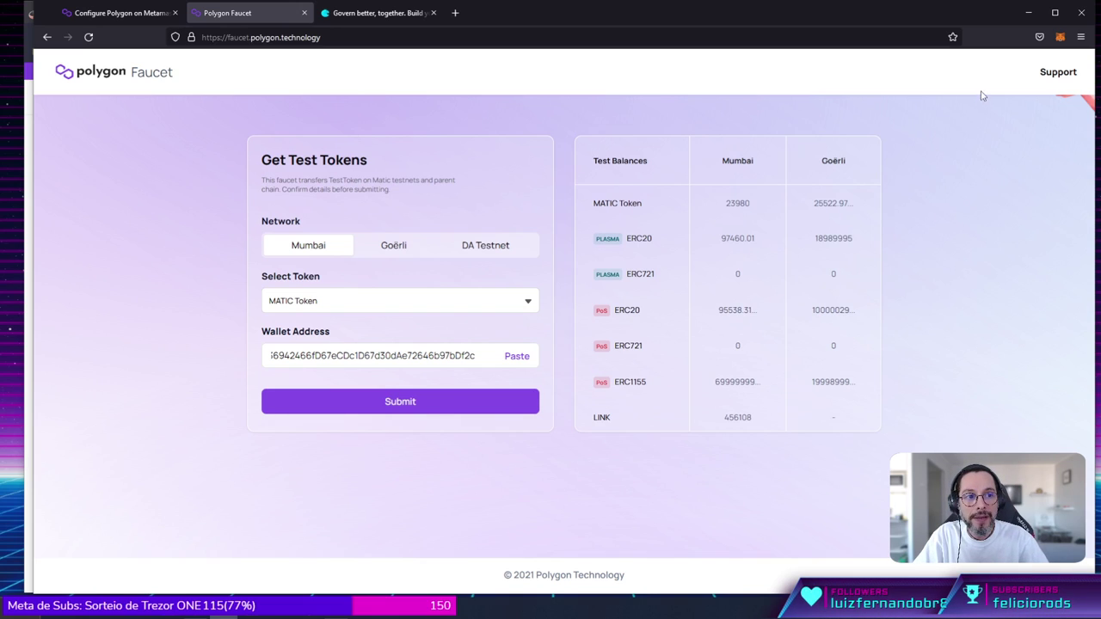
pyautogui.click(1060, 37)
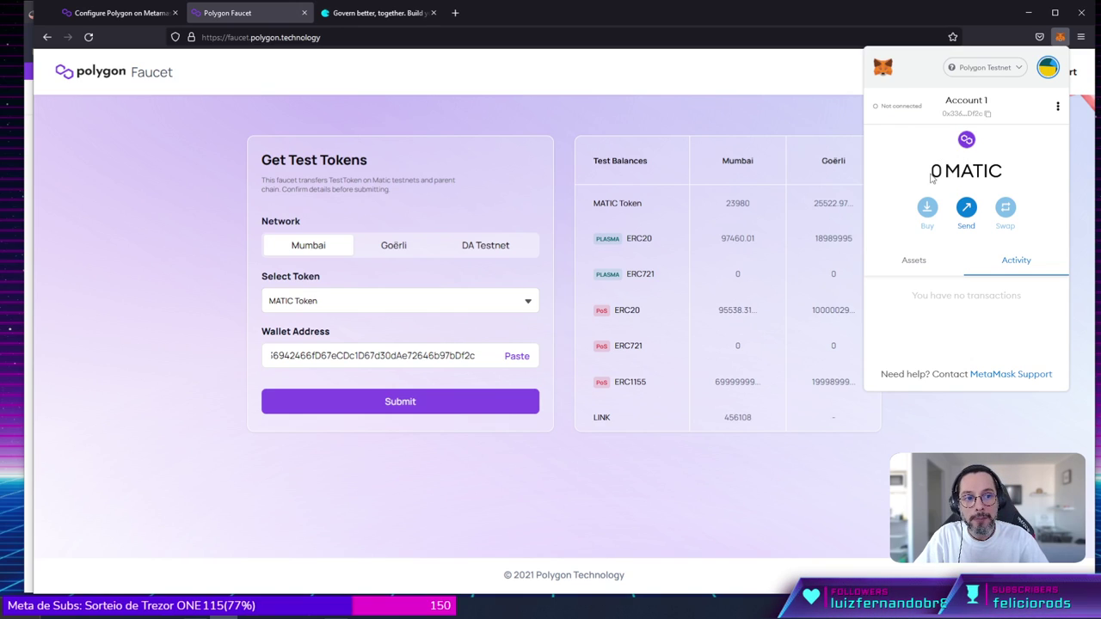
pyautogui.moveTo(934, 168)
pyautogui.mouseDown()
pyautogui.moveTo(1003, 171)
pyautogui.moveTo(931, 170)
pyautogui.moveTo(948, 171)
pyautogui.mouseUp()
pyautogui.click(947, 171)
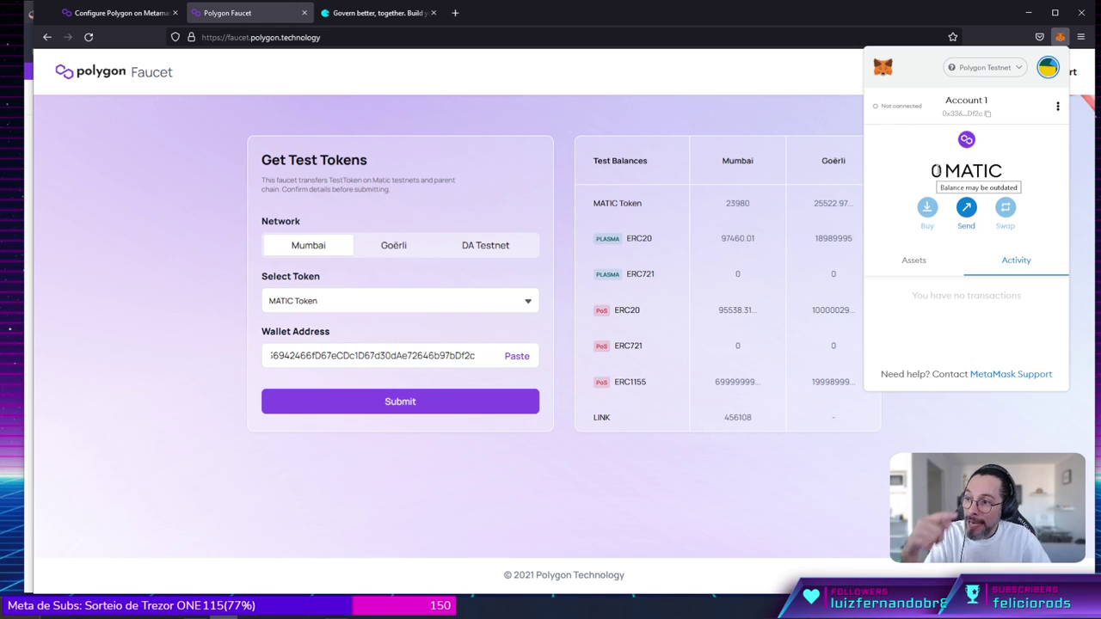
# View Account 1 in the mumbai.polygonscan.com explorer and examine its balance and internal transactions
pyautogui.click(1059, 109)
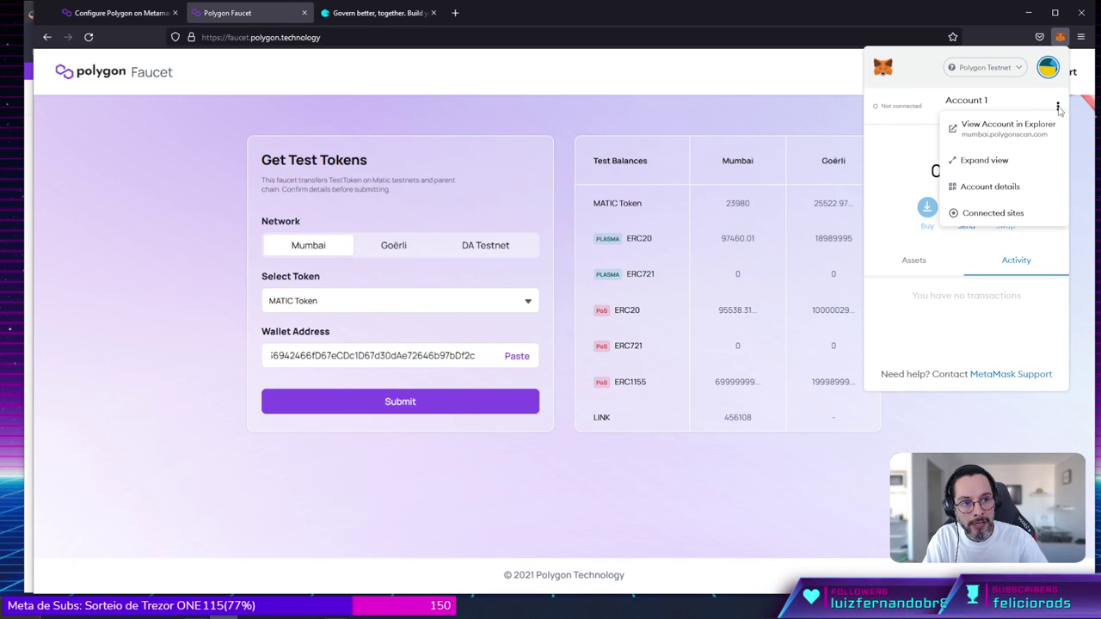
pyautogui.click(1000, 139)
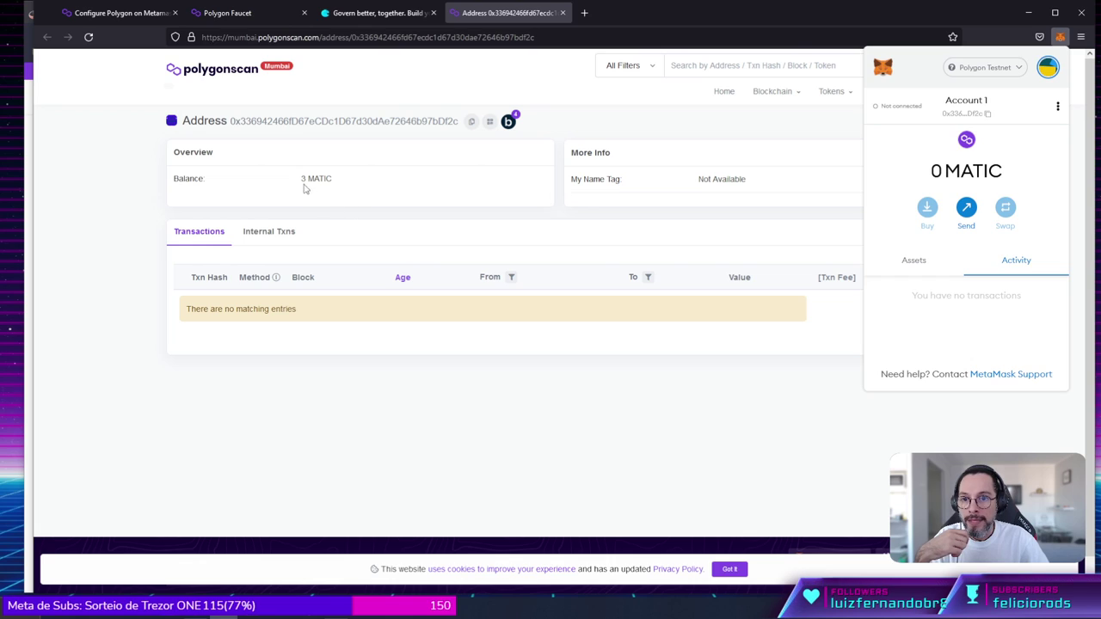
pyautogui.moveTo(301, 178); pyautogui.dragTo(332, 179)
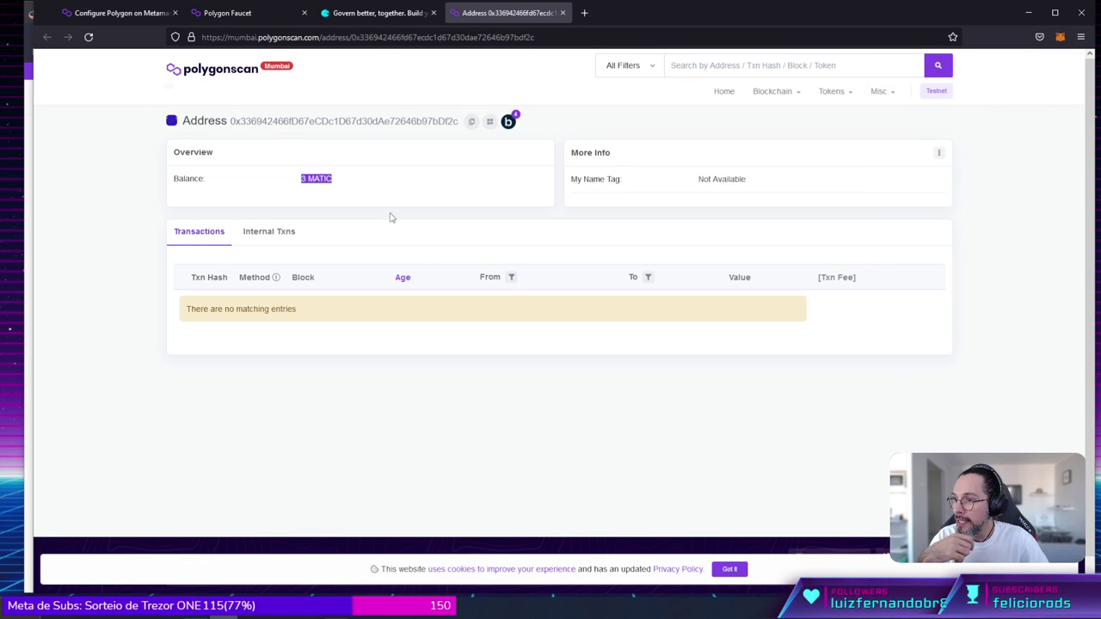
pyautogui.click(281, 230)
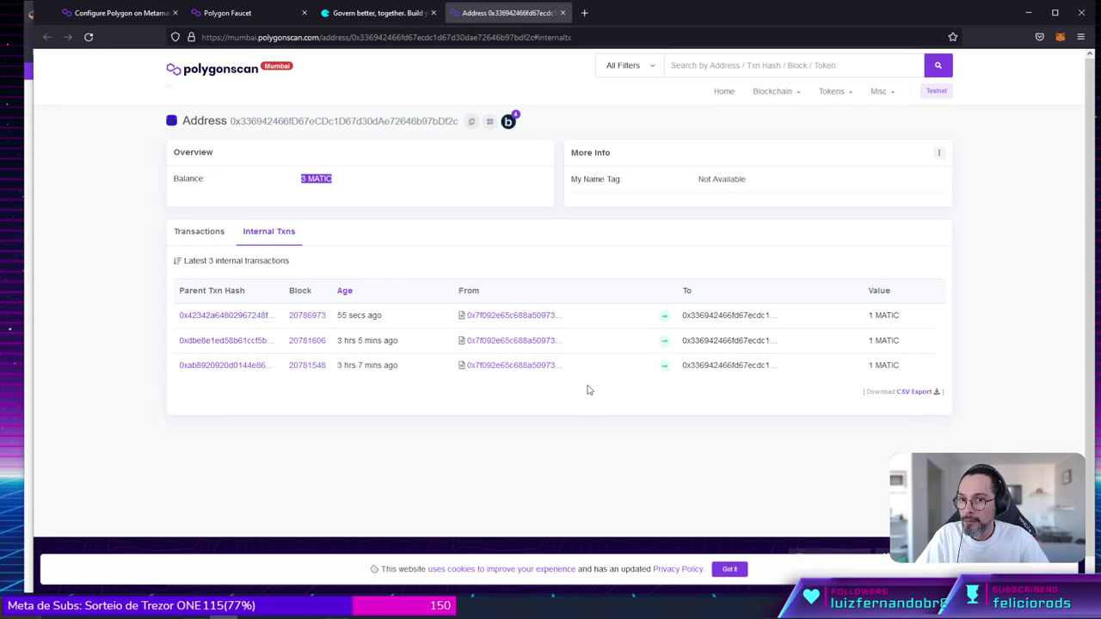
pyautogui.click(322, 182)
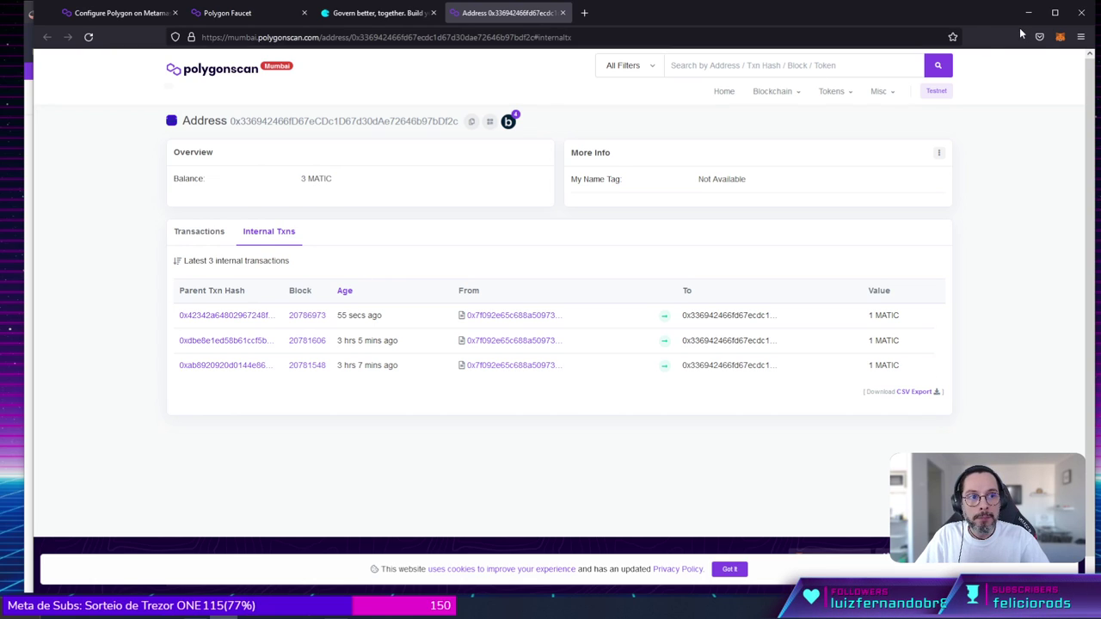
# Check the MATIC balance in MetaMask again, close the block explorer page and return to the Configure Polygon on Metamask page
pyautogui.click(1060, 37)
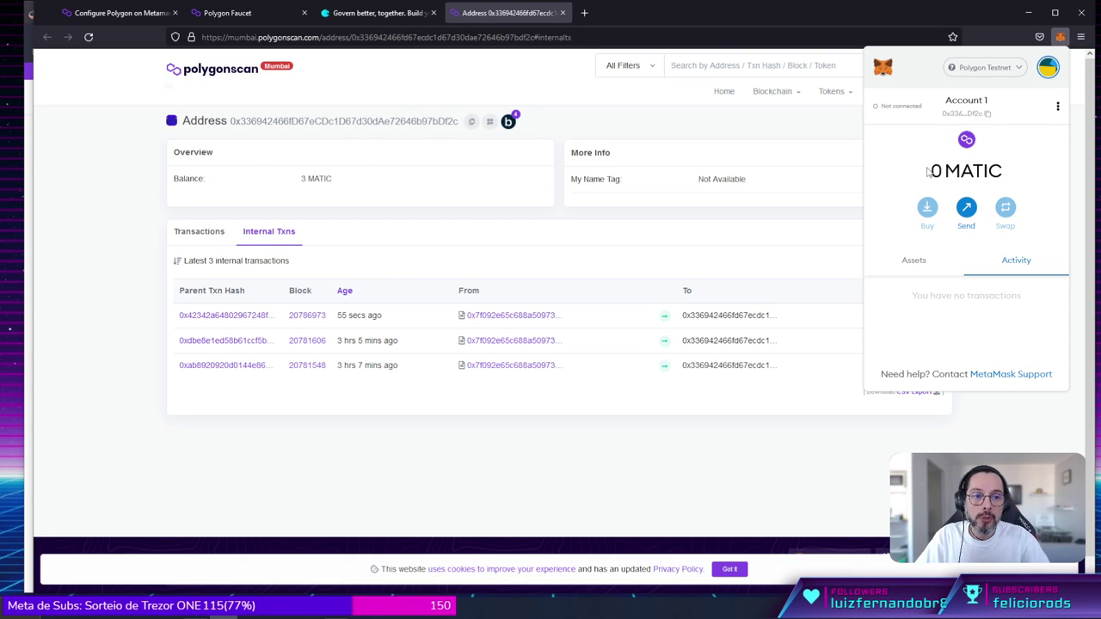
pyautogui.doubleClick(934, 170)
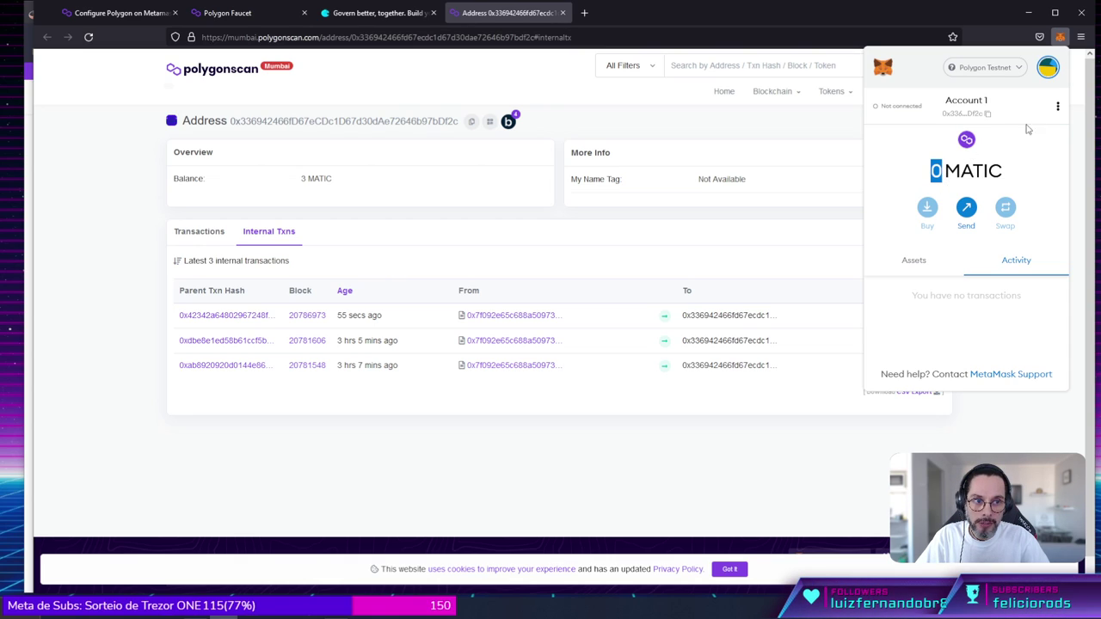
pyautogui.click(1059, 107)
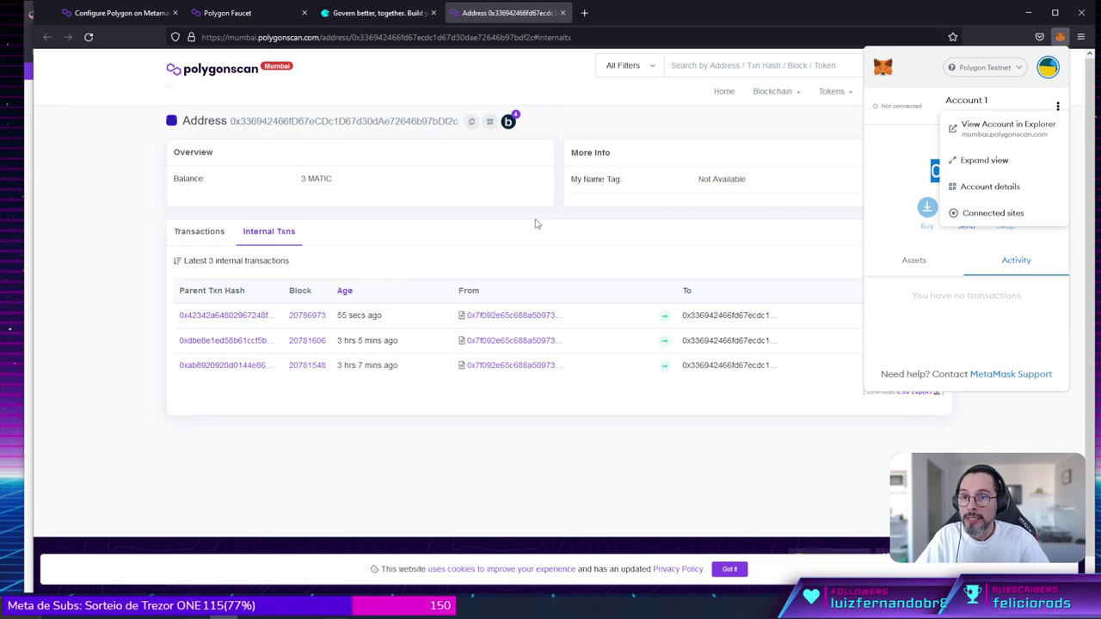
pyautogui.click(488, 247)
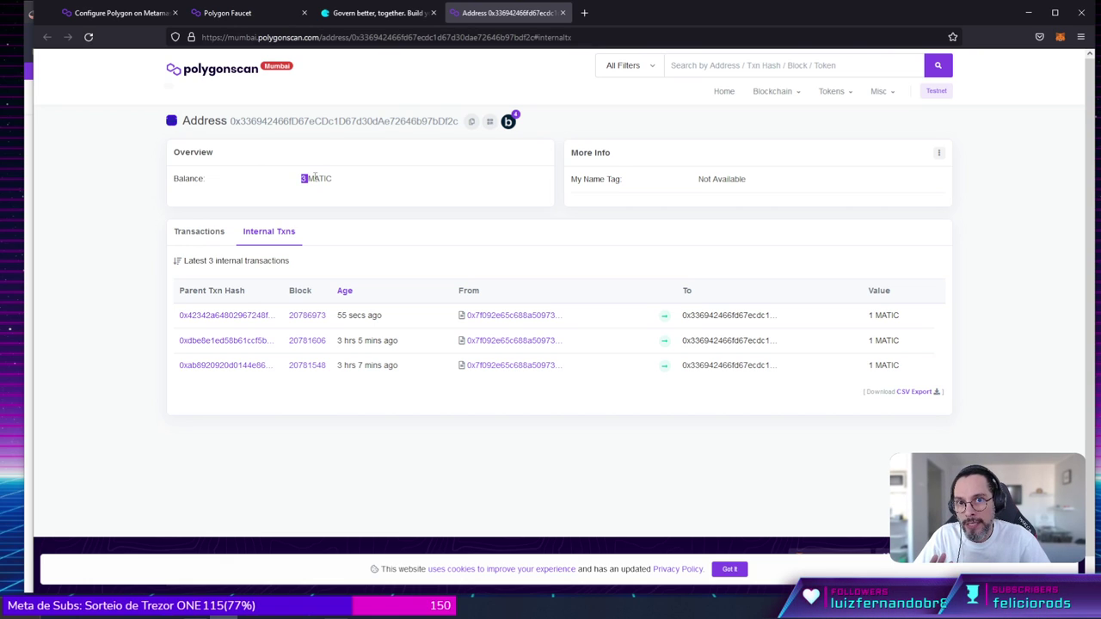
pyautogui.click(563, 13)
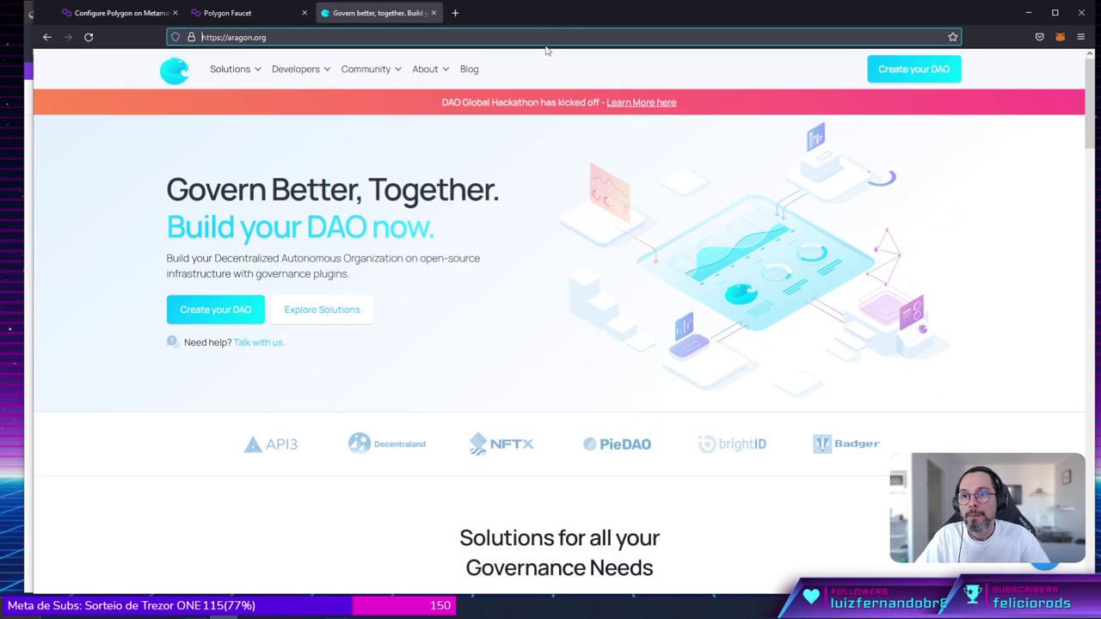
pyautogui.click(99, 13)
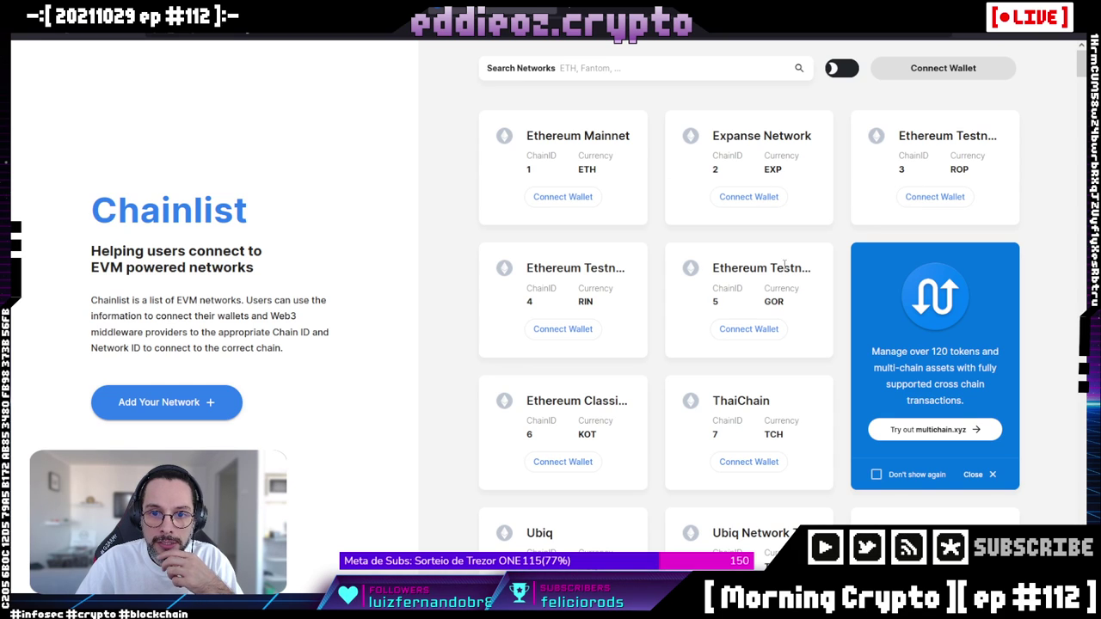
# Browse the Chainlist networks and search them for "mumbai"
pyautogui.scroll(-3, 786, 266)
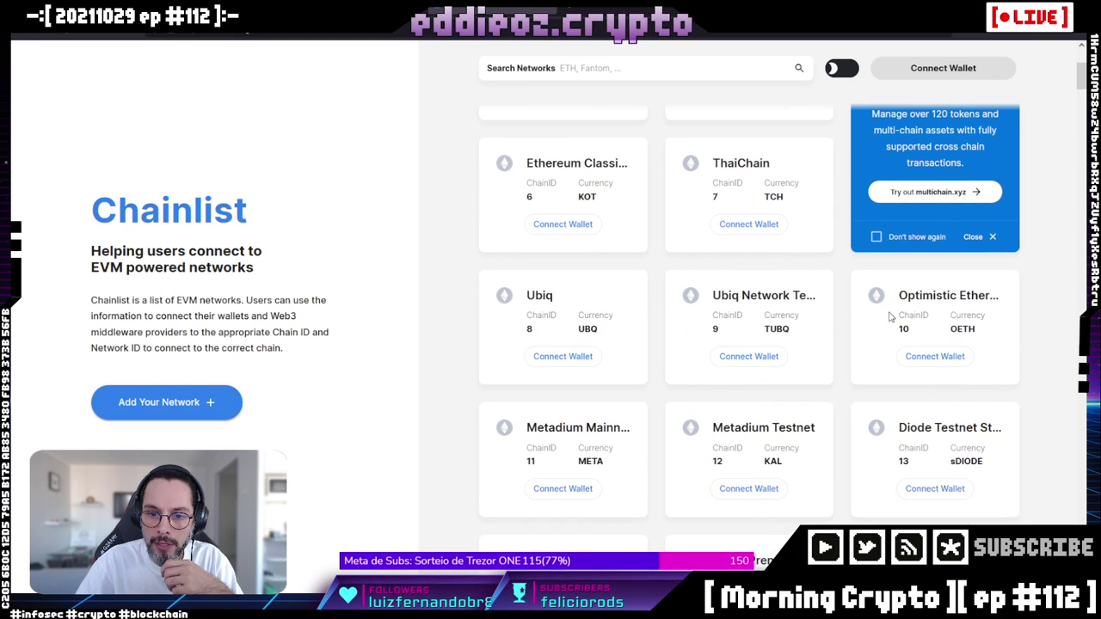
pyautogui.scroll(-2, 749, 382)
pyautogui.scroll(-3, 754, 377)
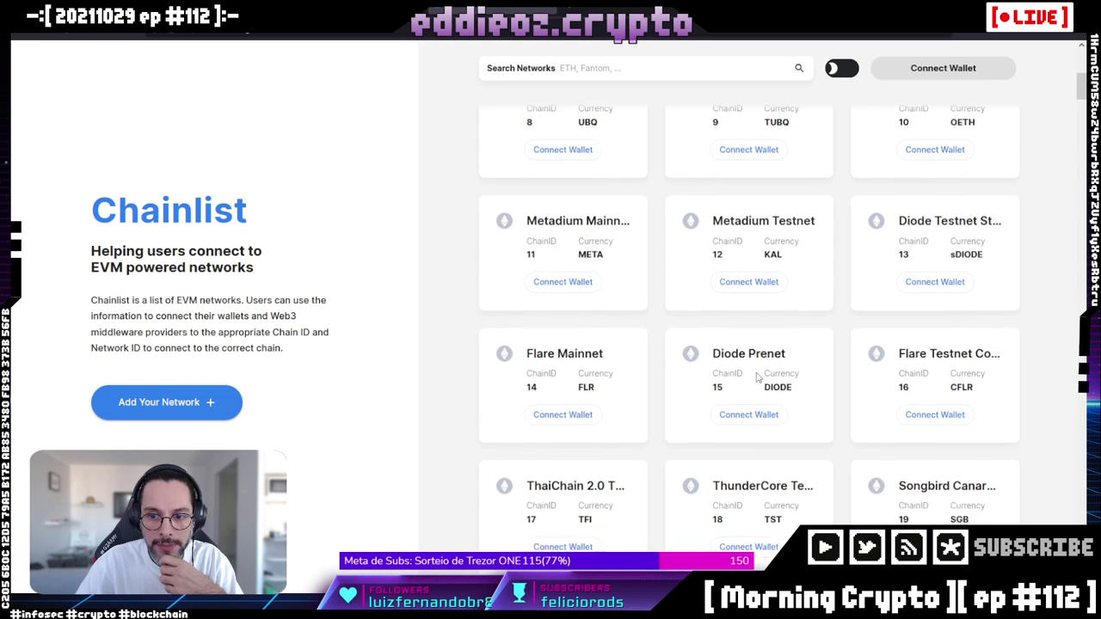
pyautogui.scroll(-4, 759, 377)
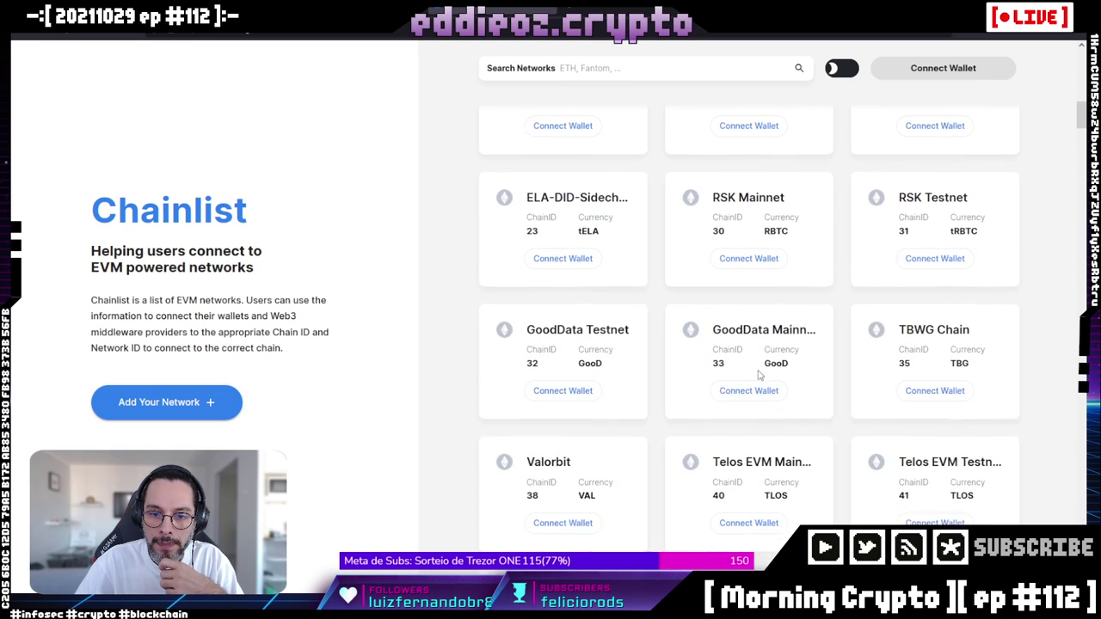
pyautogui.scroll(4, 757, 370)
pyautogui.click(593, 67)
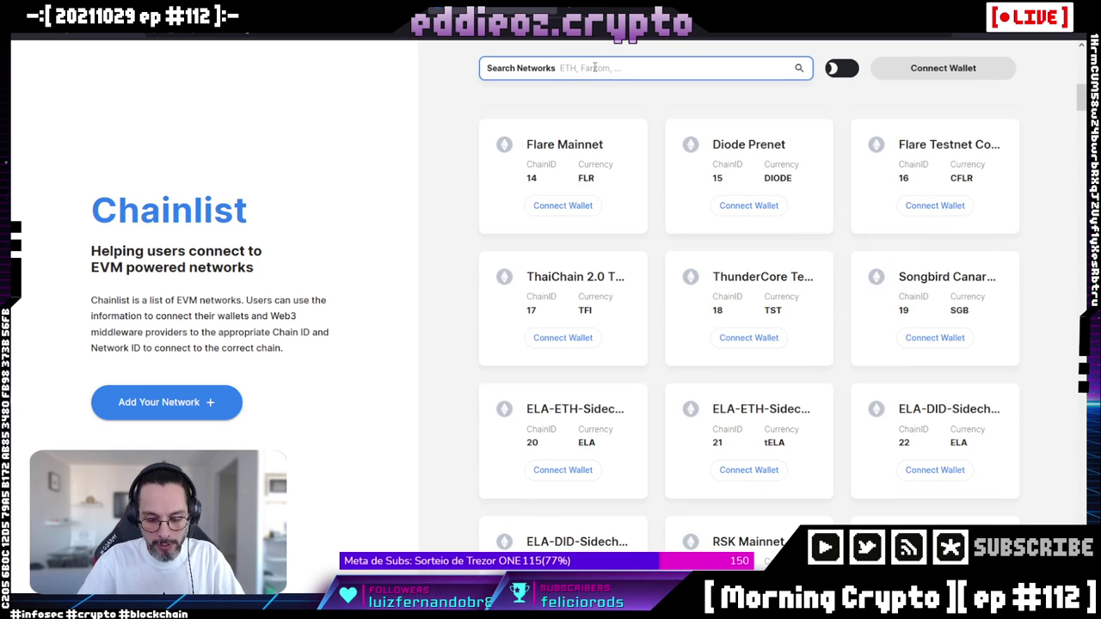
pyautogui.write('mumbai')
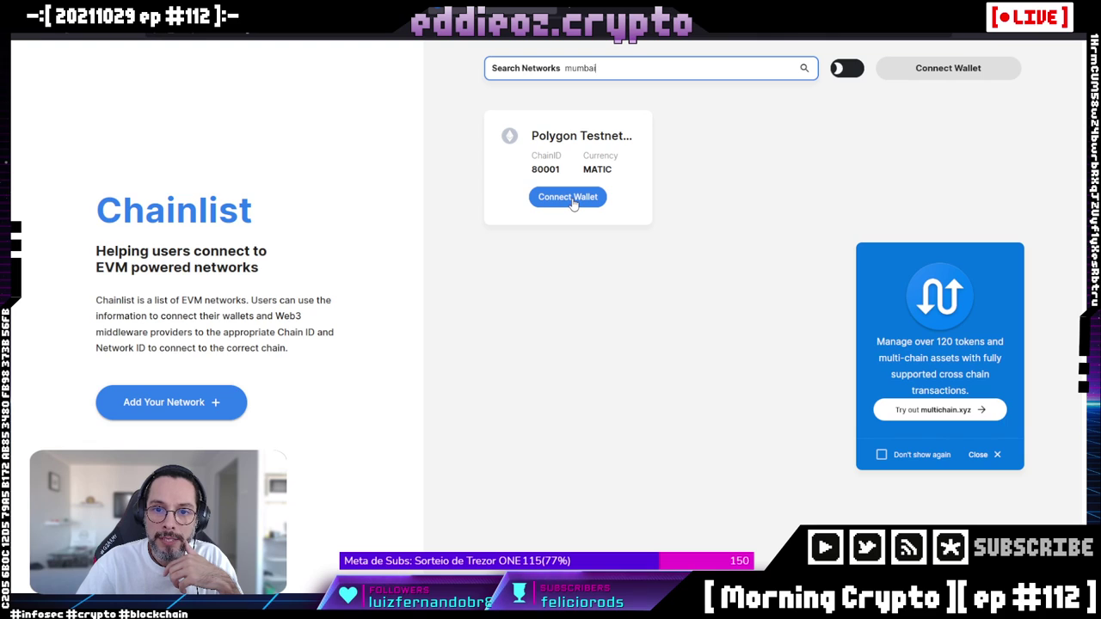
# Connect the MetaMask wallet to Chainlist and request adding the Polygon Testnet with chain ID 80001
pyautogui.click(574, 201)
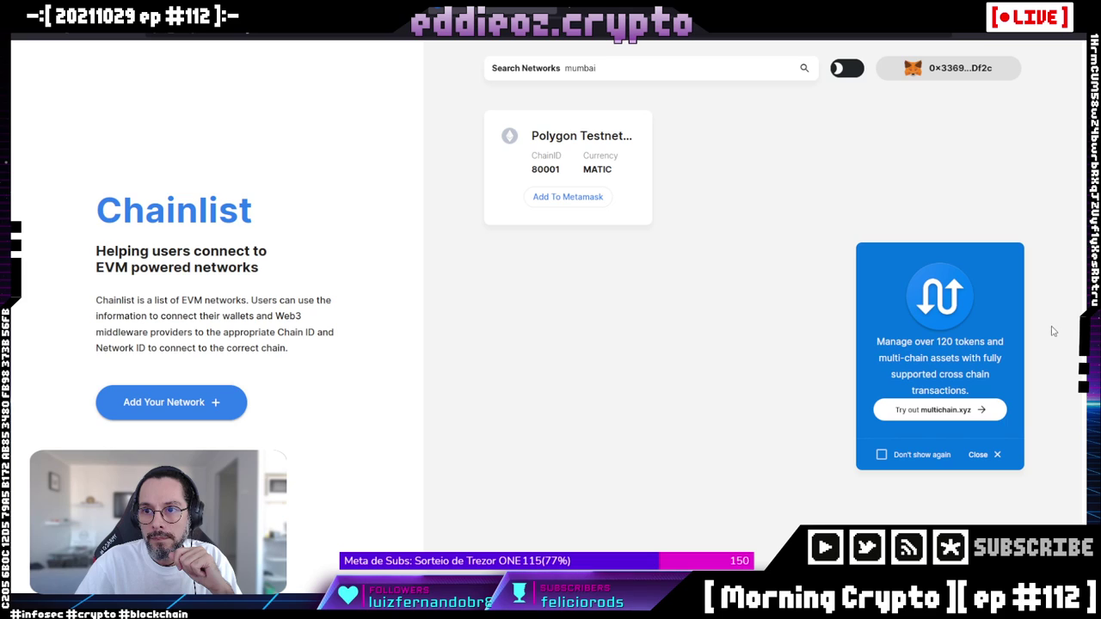
pyautogui.click(552, 197)
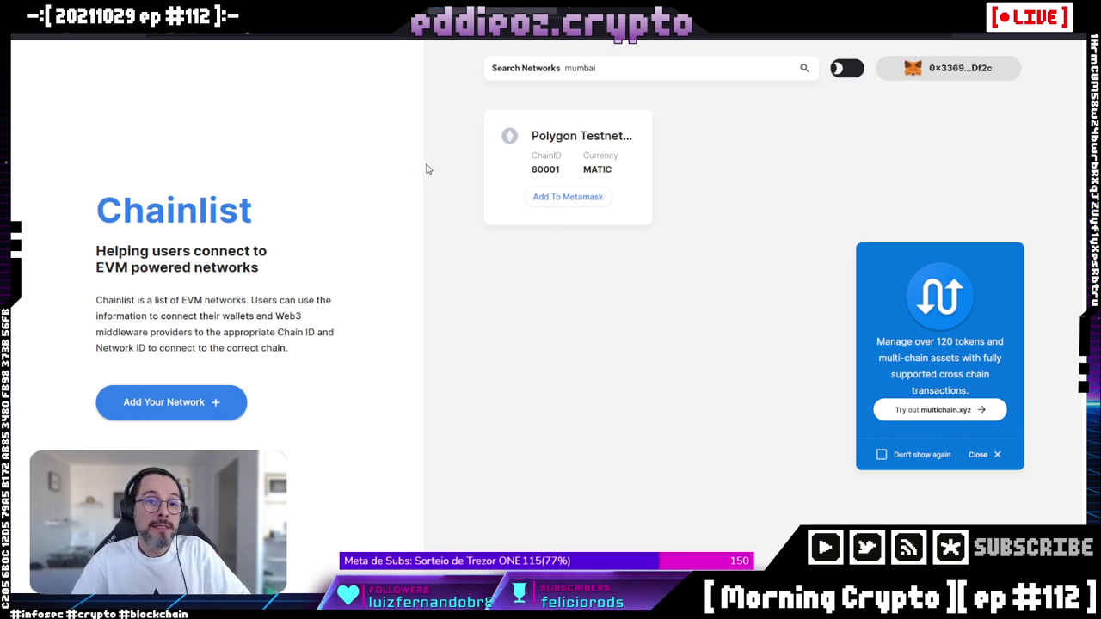
pyautogui.hotkey('ctrl', 'l')
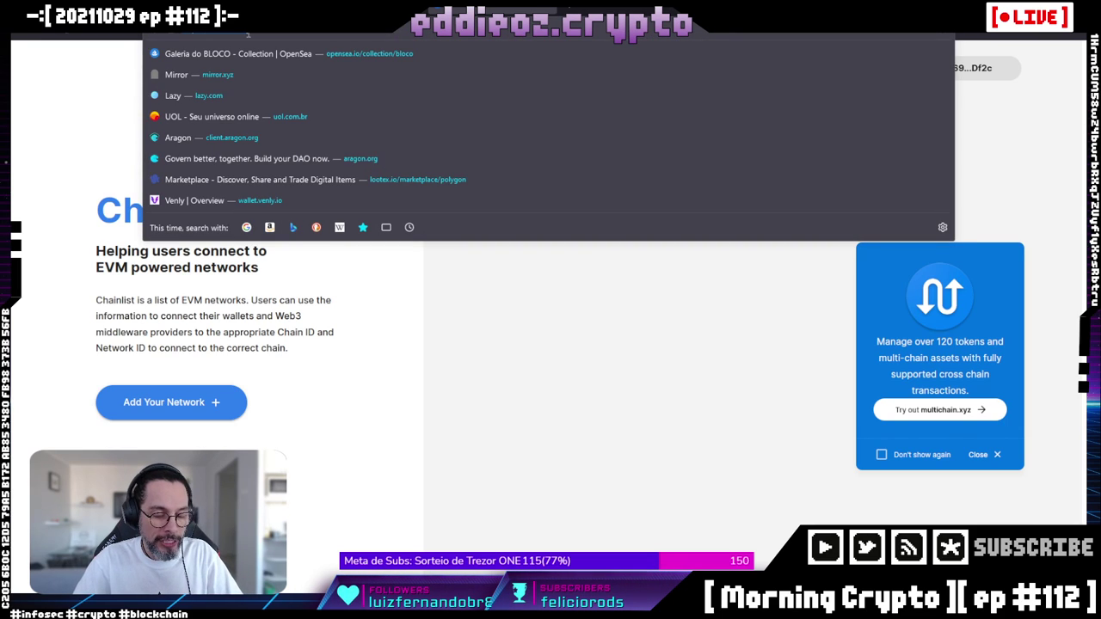
pyautogui.press('Escape')
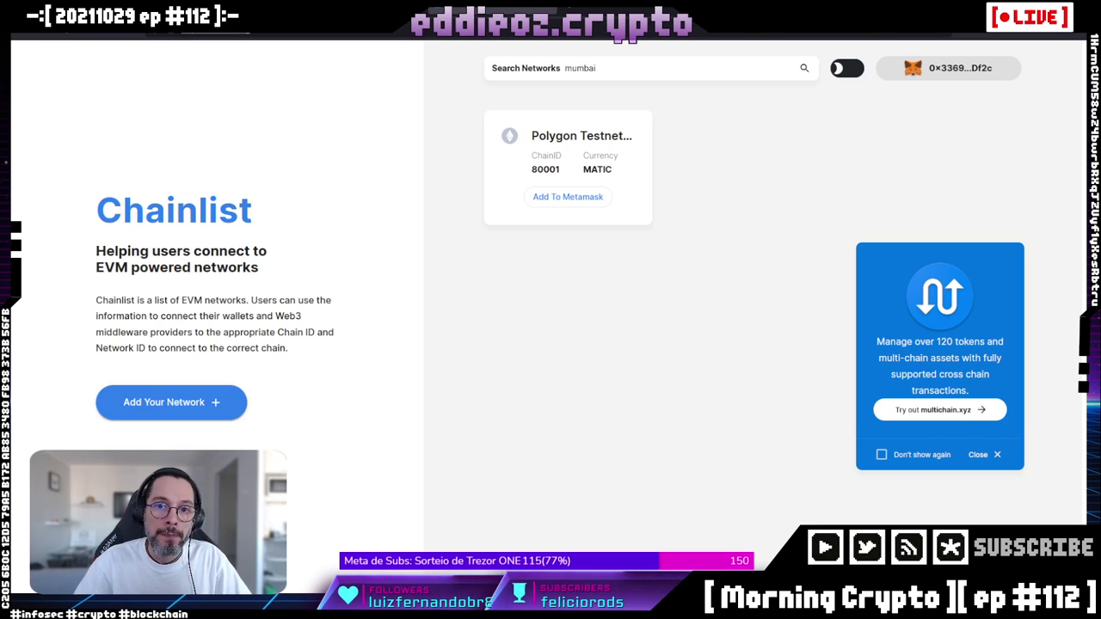
# Replace the Chainlist network search with "polygon"
pyautogui.click(605, 68)
pyautogui.hotkey('ctrl', 'a')
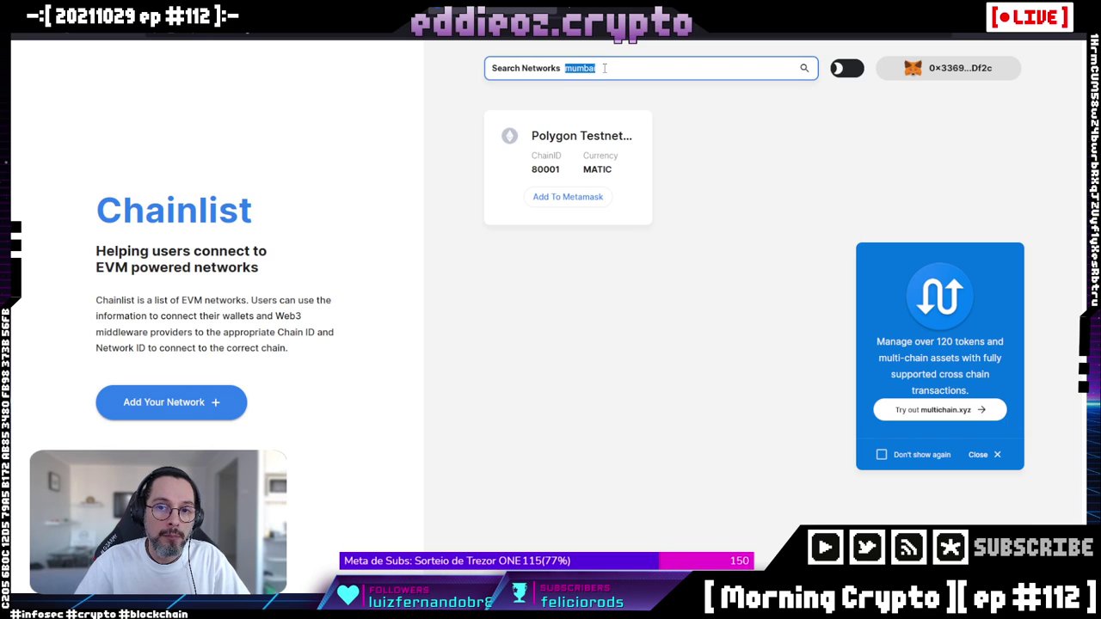
pyautogui.write('p')
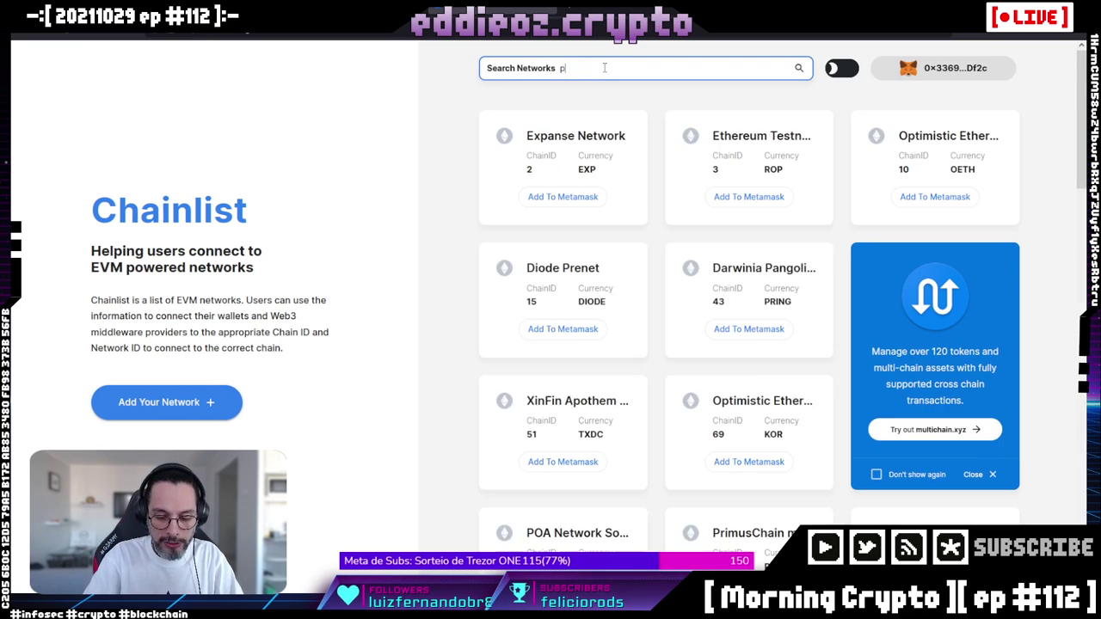
pyautogui.write('olygon')
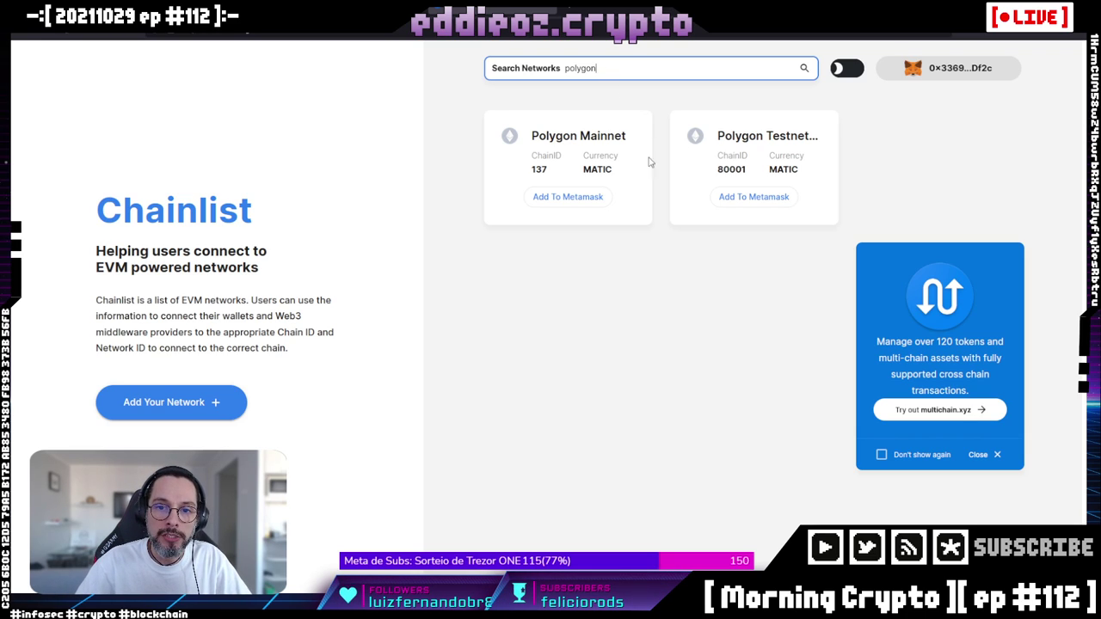
# Request adding Polygon Mainnet (chain ID 137) and Polygon Testnet (chain ID 80001) to MetaMask
pyautogui.click(568, 198)
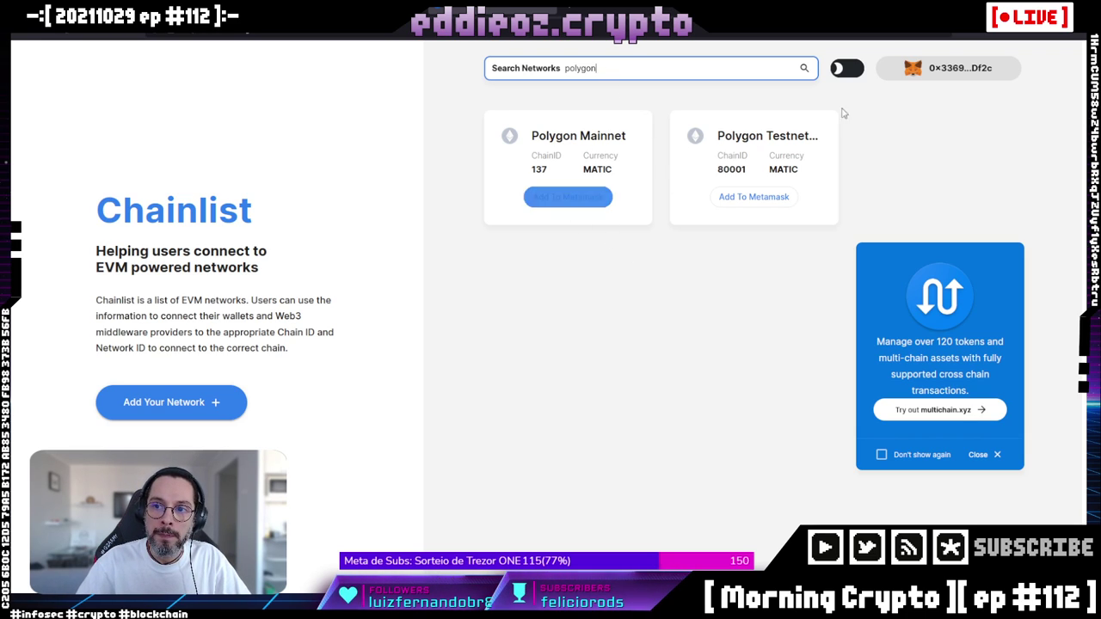
pyautogui.click(564, 198)
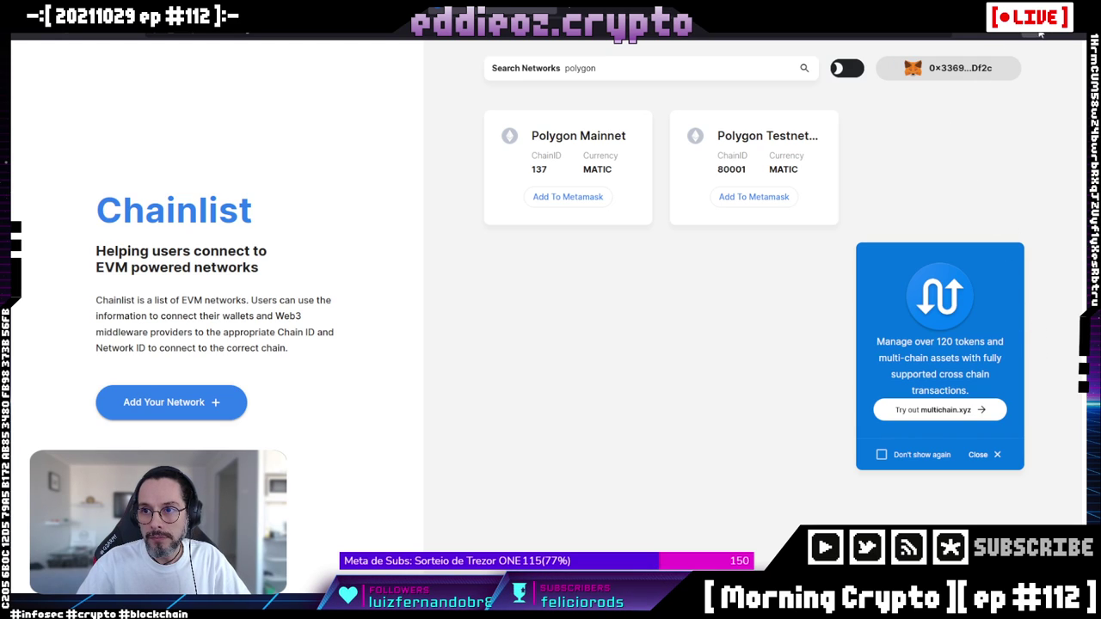
pyautogui.click(742, 198)
pyautogui.click(759, 203)
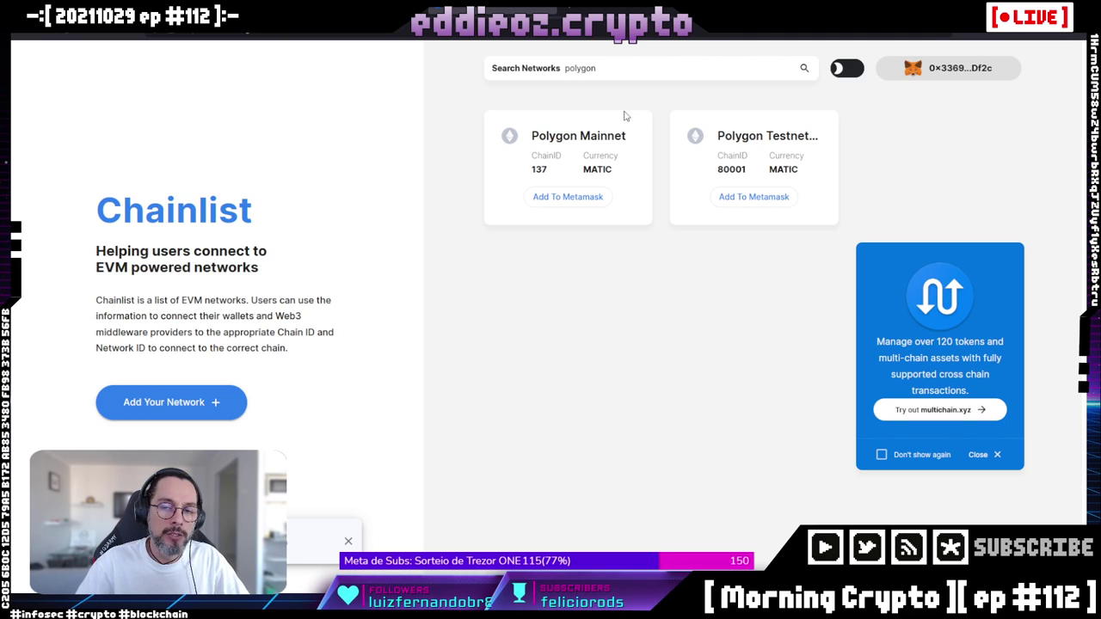
pyautogui.doubleClick(591, 67)
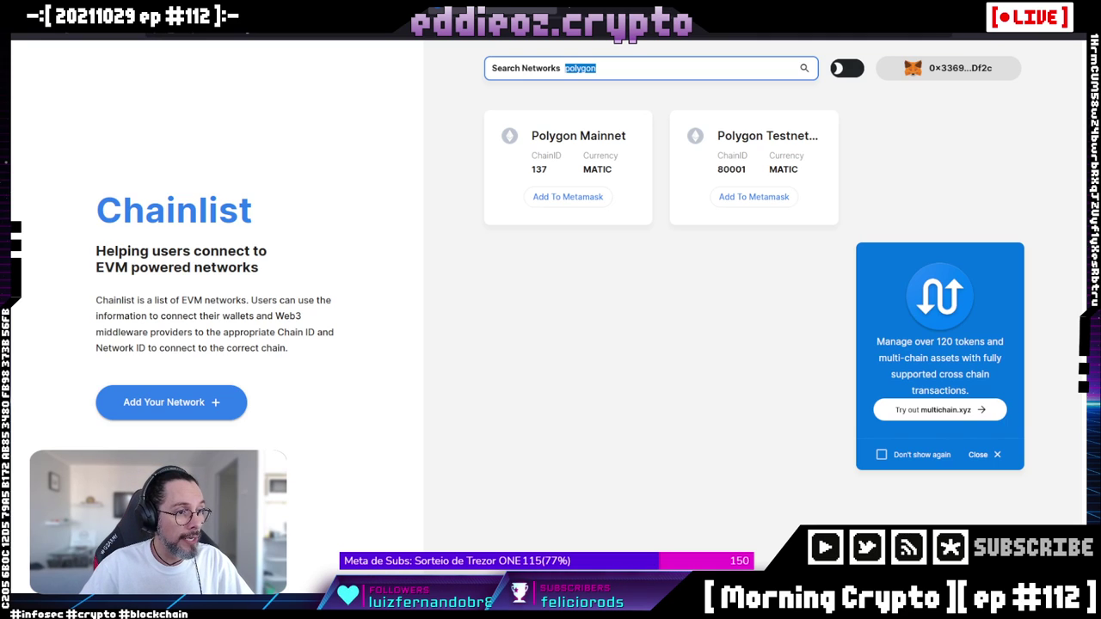
pyautogui.hotkey('alt', 'Tab')
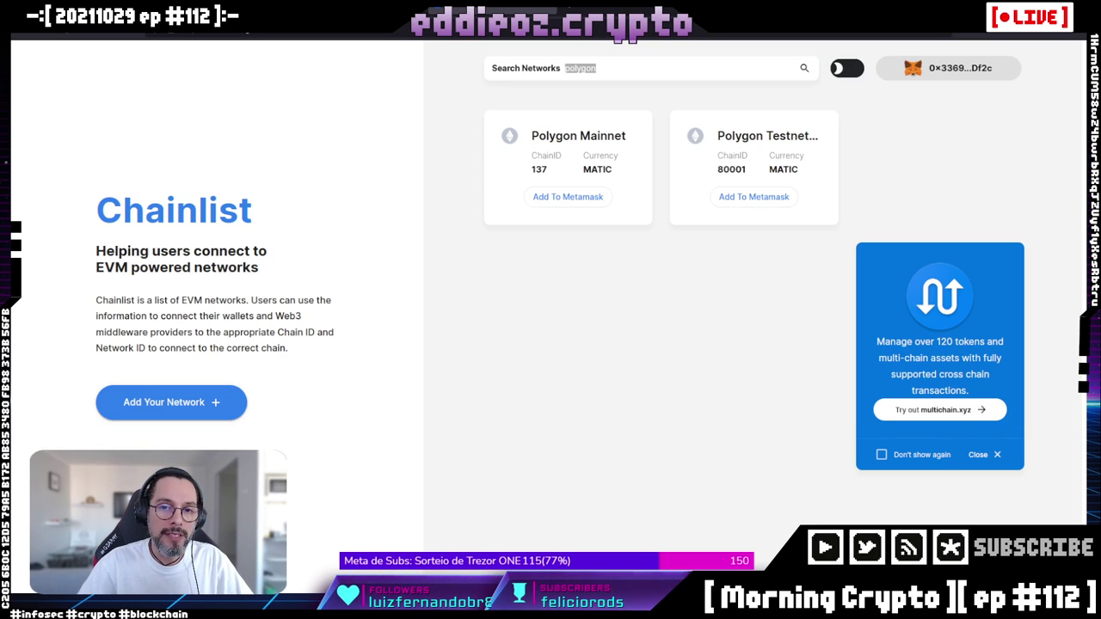
pyautogui.click(964, 69)
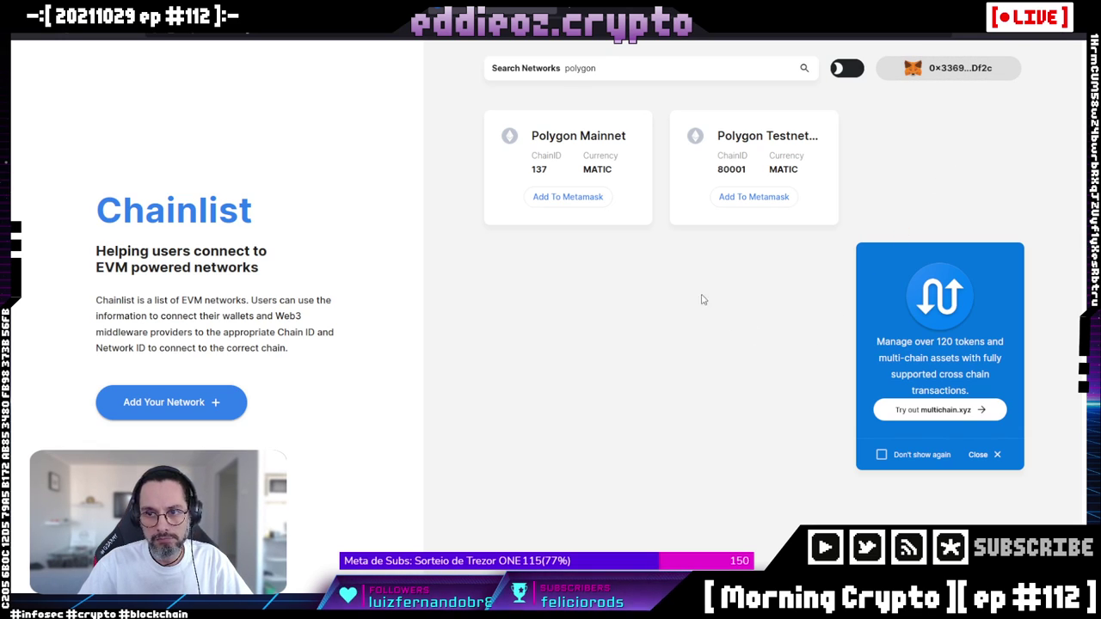
# Switch Chainlist to the dark theme
pyautogui.click(845, 68)
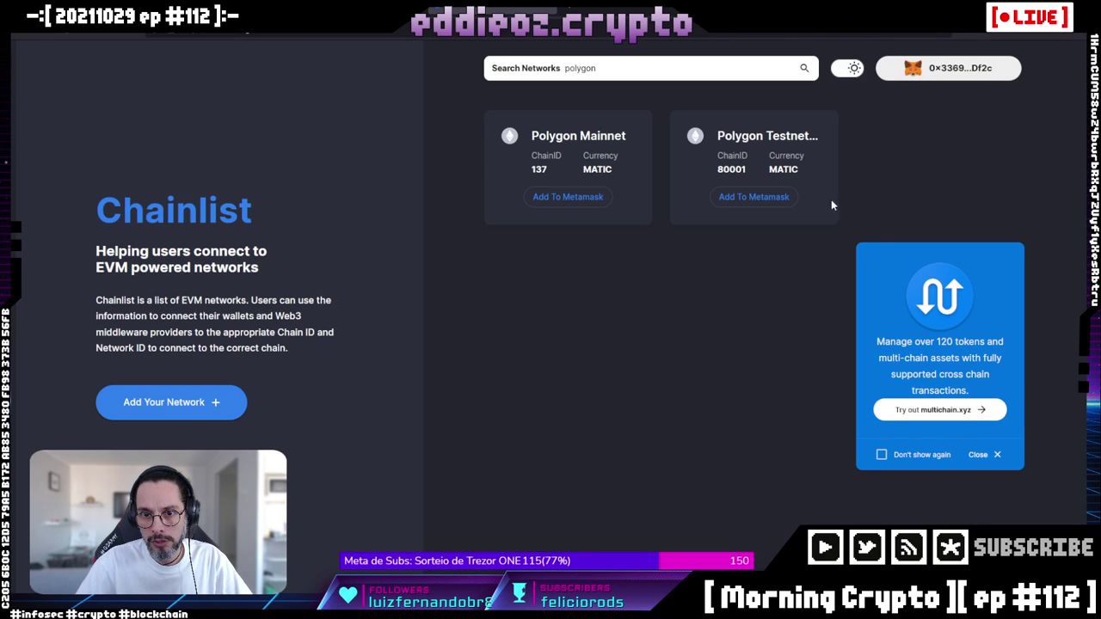
pyautogui.click(845, 69)
pyautogui.click(845, 69)
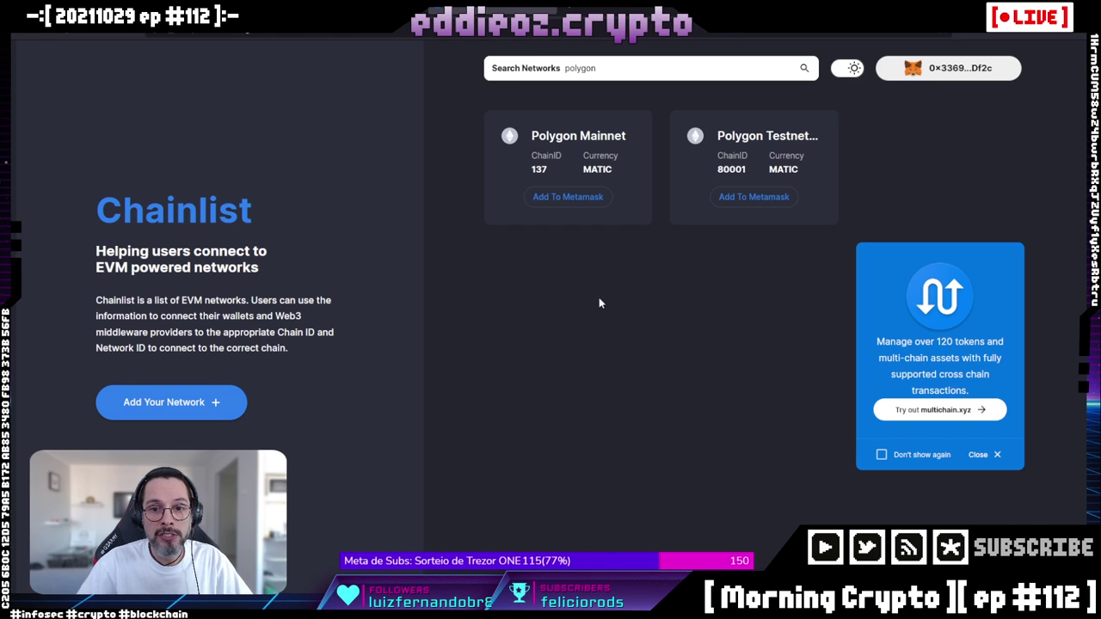
pyautogui.click(845, 68)
pyautogui.click(845, 68)
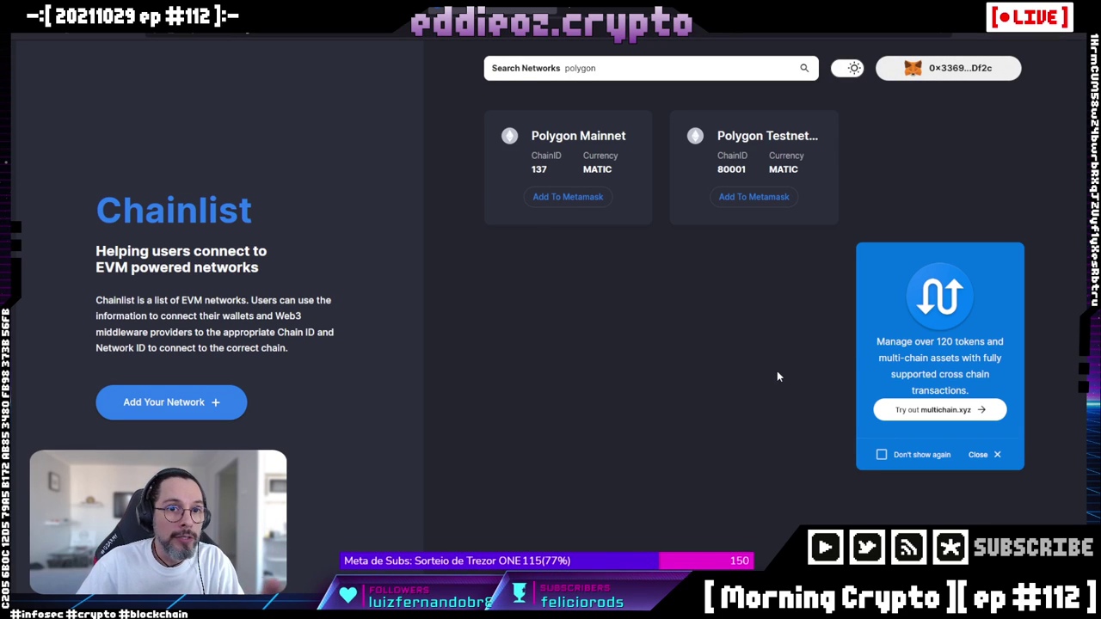
# Review the Mumbai network settings in the Polygon documentation, and bring up the faucet and the account's Polygonscan page
pyautogui.hotkey('ctrl', 'Tab')
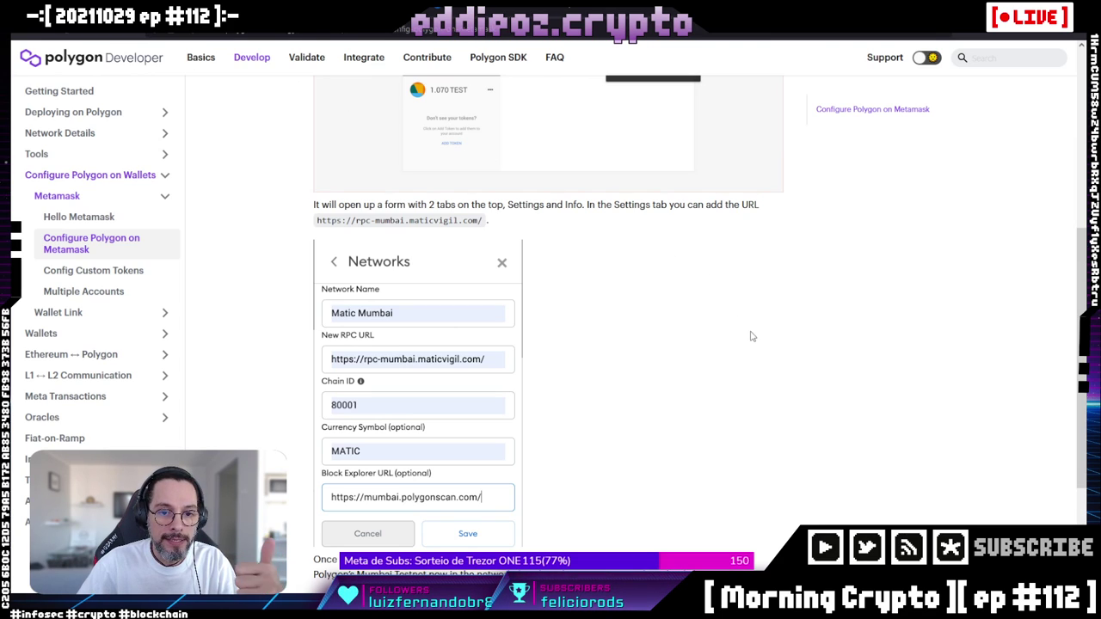
pyautogui.scroll(-1, 751, 337)
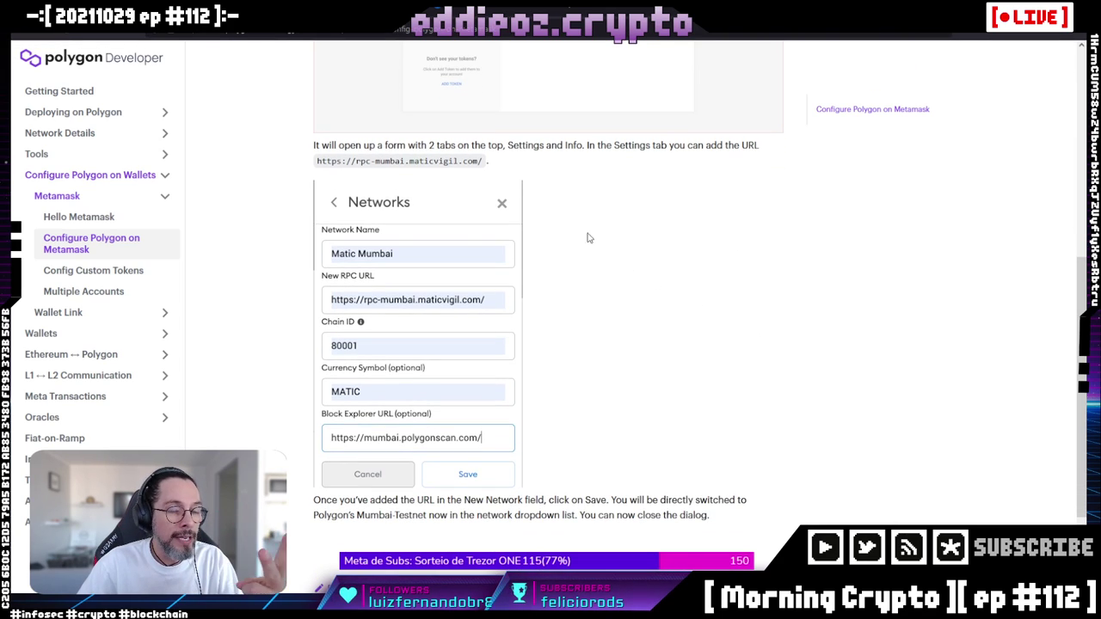
pyautogui.hotkey('ctrl', 'Tab')
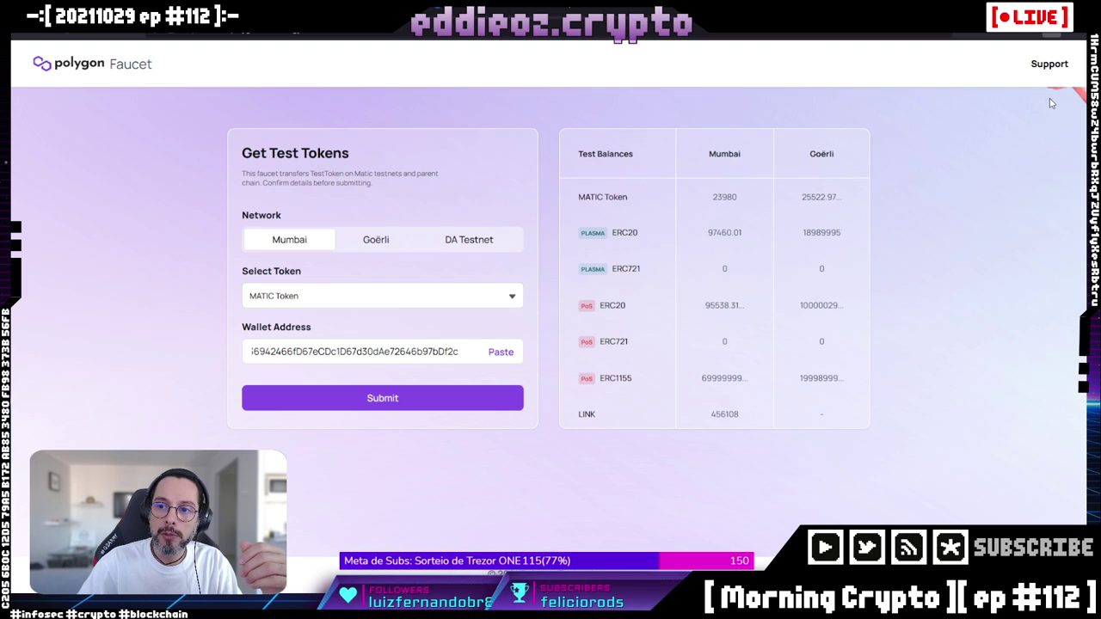
pyautogui.hotkey('ctrl', 'Tab')
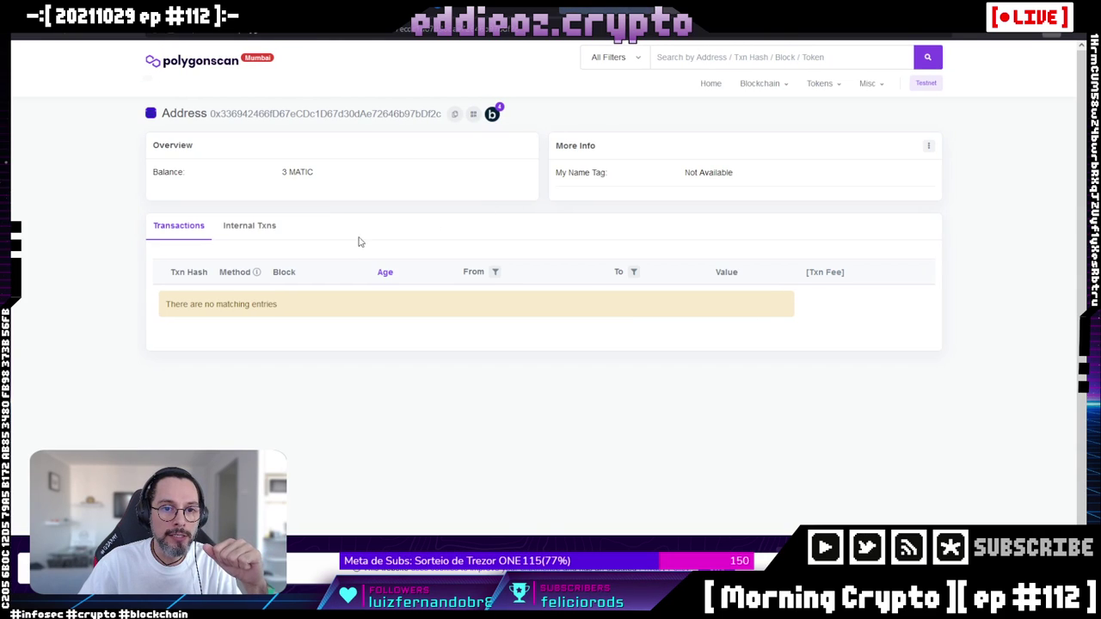